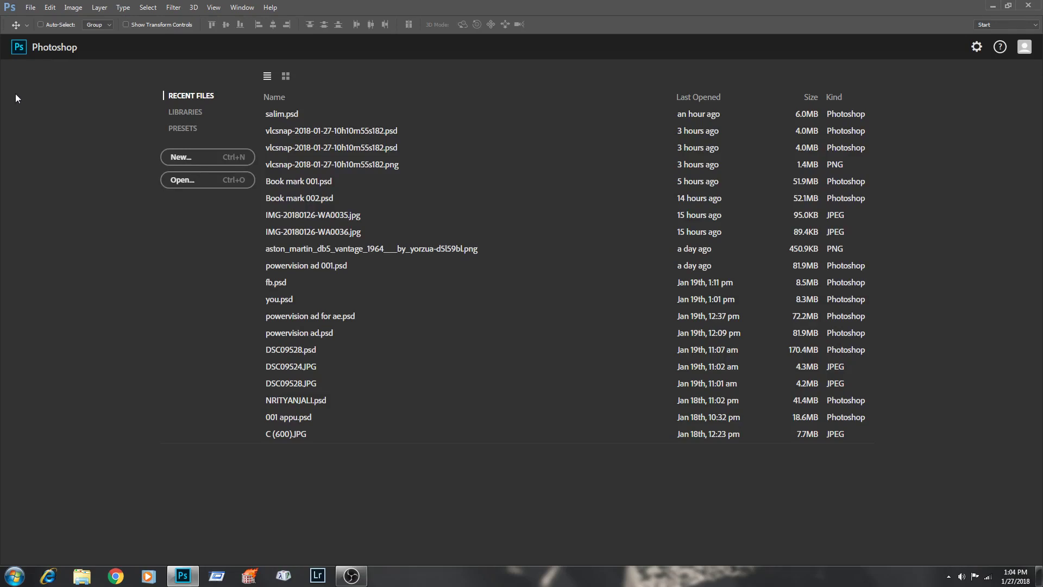
Browse the main menus and the File menu without choosing any command.
click(30, 8)
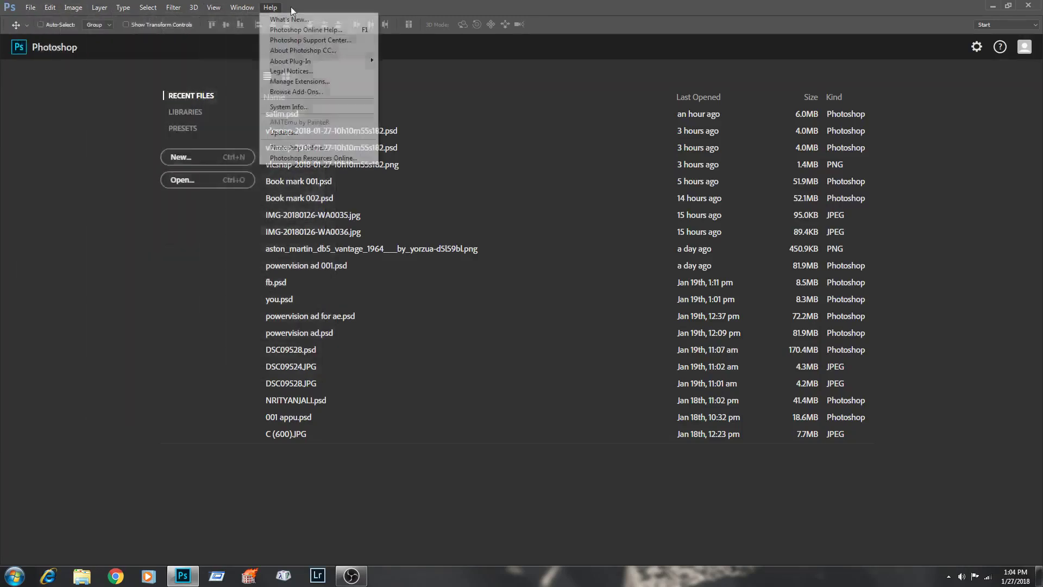
click(46, 211)
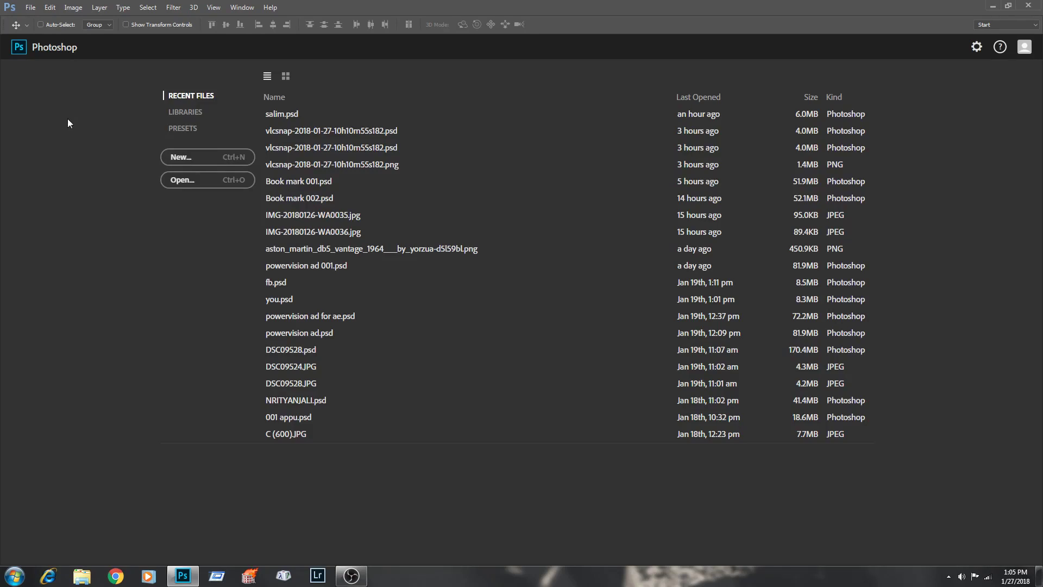
click(34, 8)
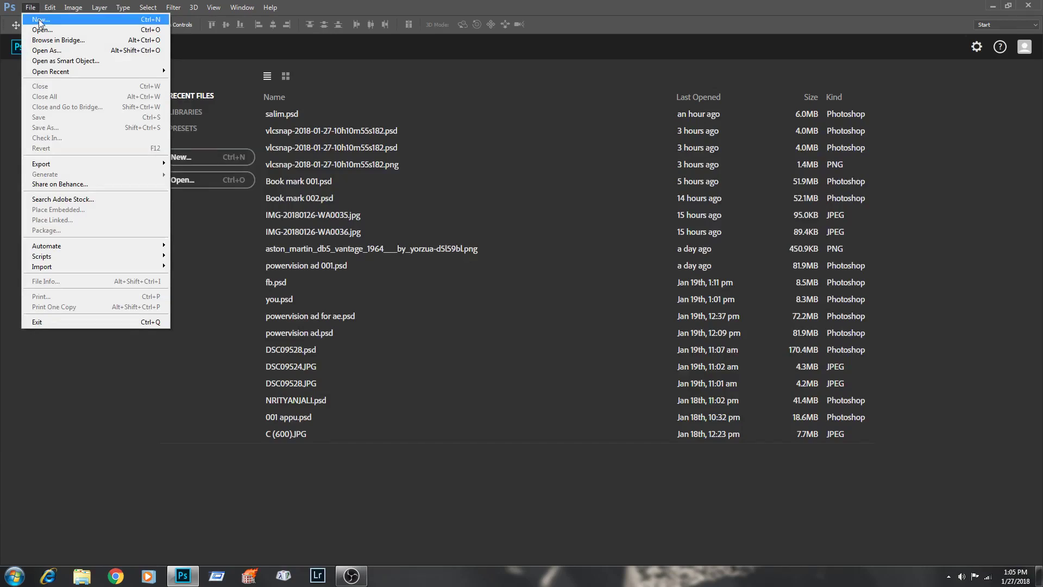
click(31, 7)
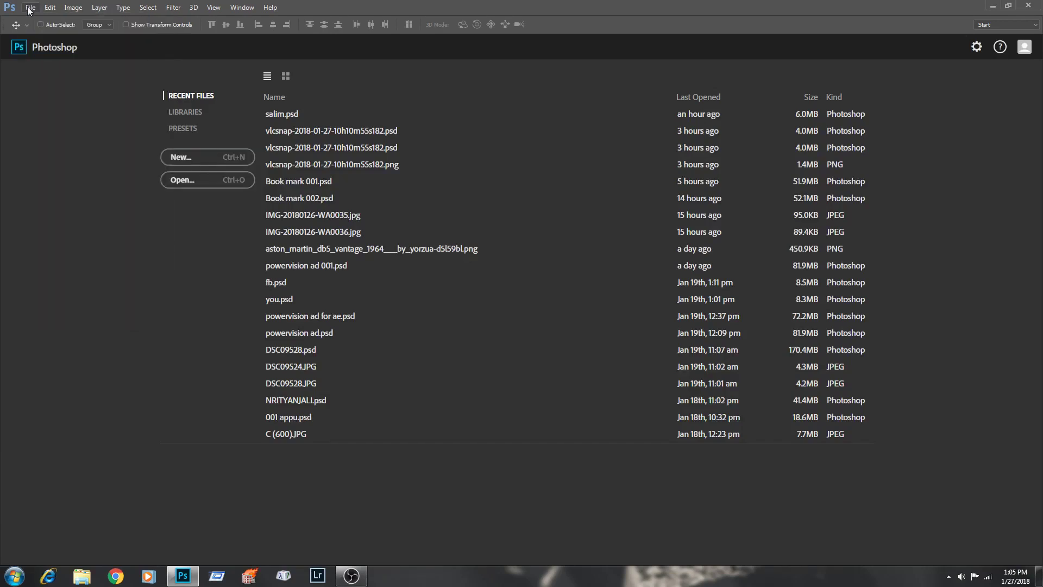
click(31, 8)
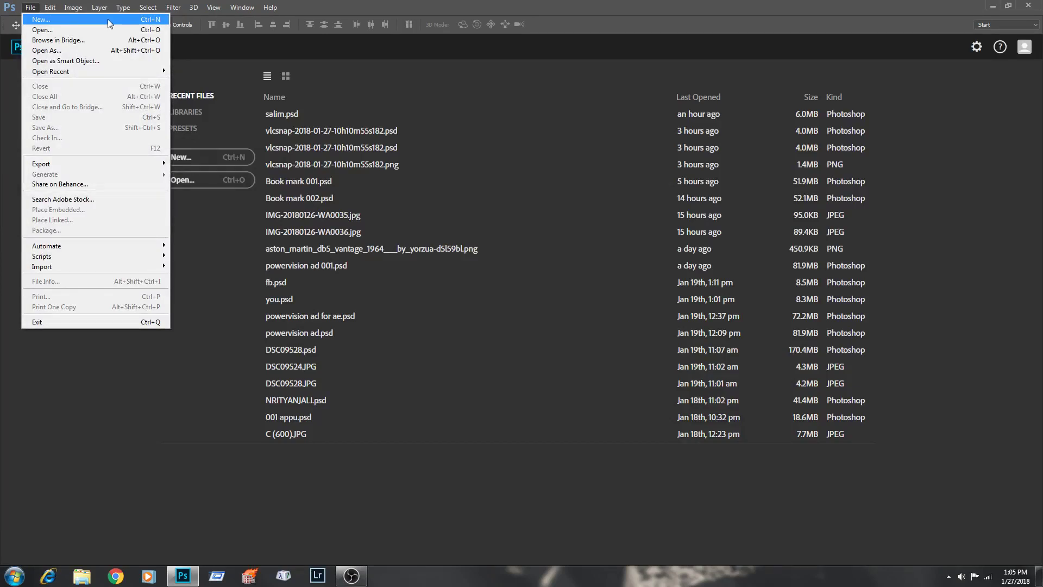
click(176, 168)
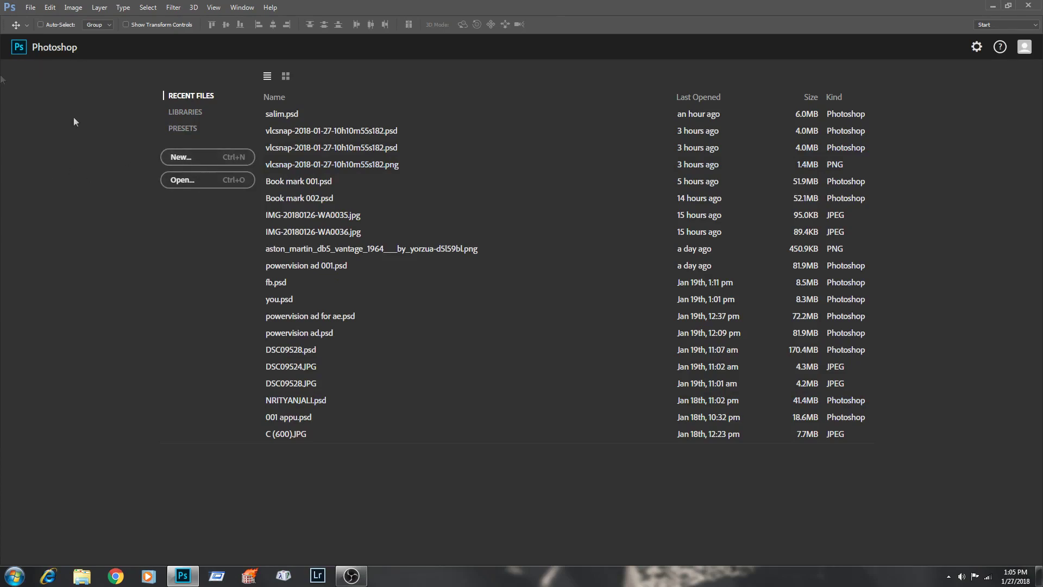
Start a new document named p1 and bring up the Document Type presets.
click(208, 157)
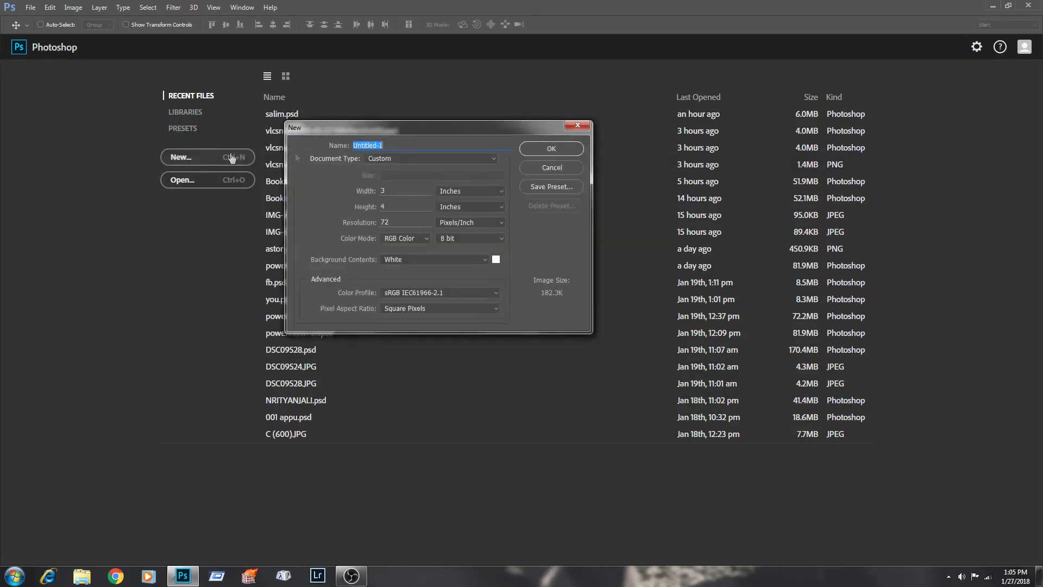
drag(376, 128, 266, 80)
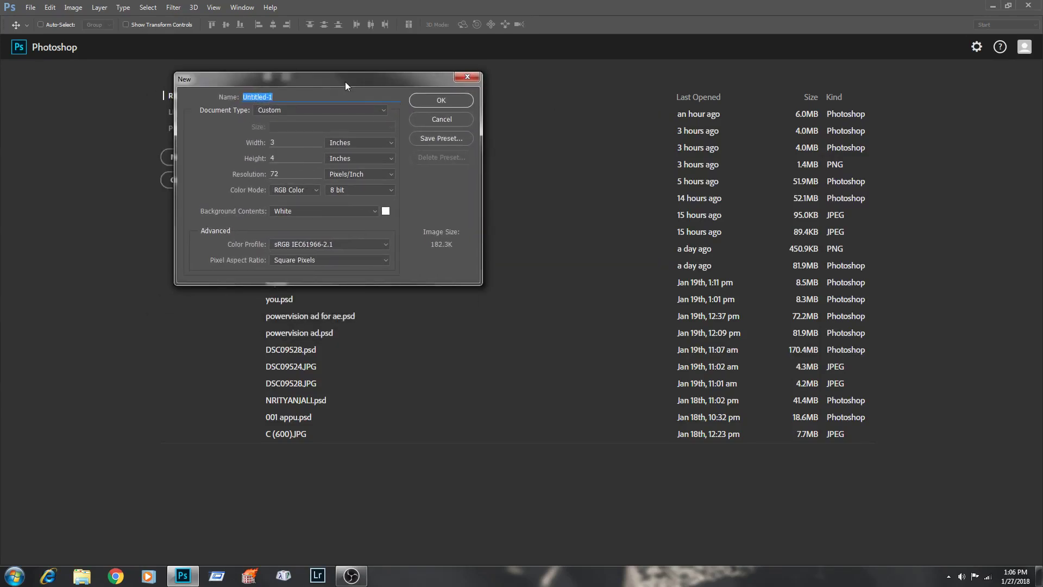
mouse_move(269, 77)
mouse_down()
mouse_move(228, 72)
mouse_move(255, 87)
mouse_up()
text(p1)
key(ctrl+a)
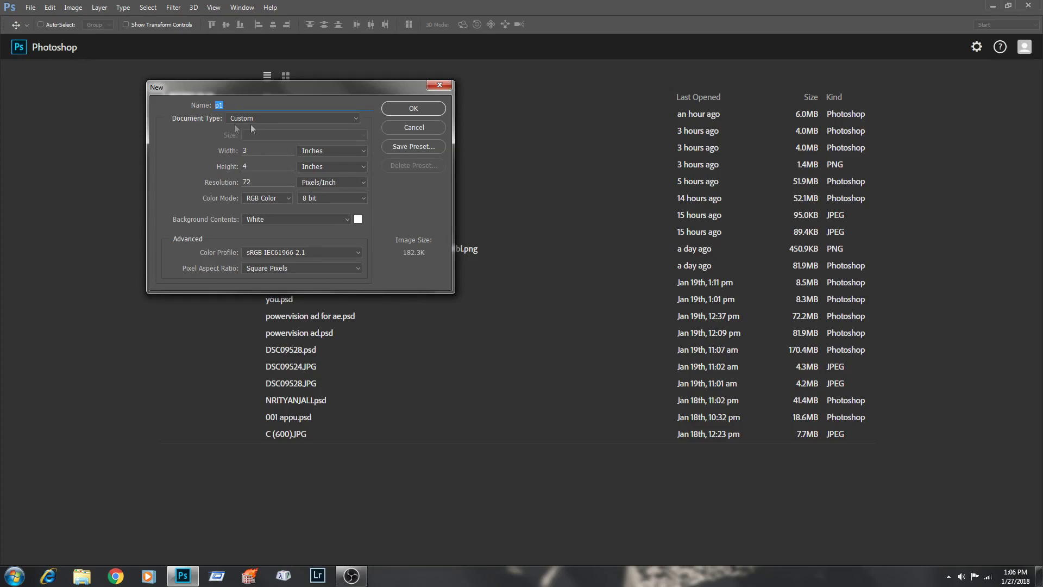
click(312, 120)
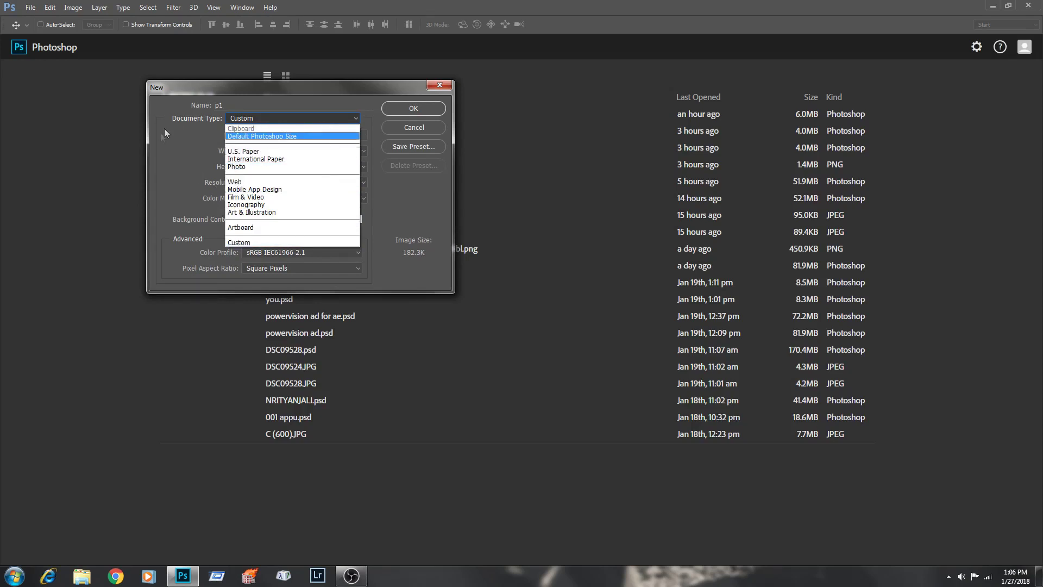
click(170, 147)
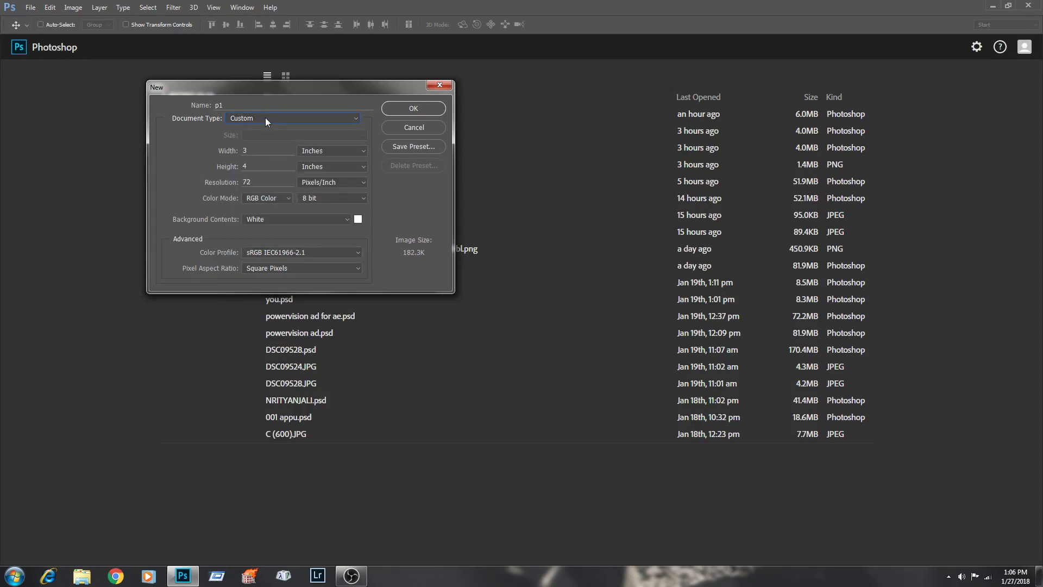
click(297, 123)
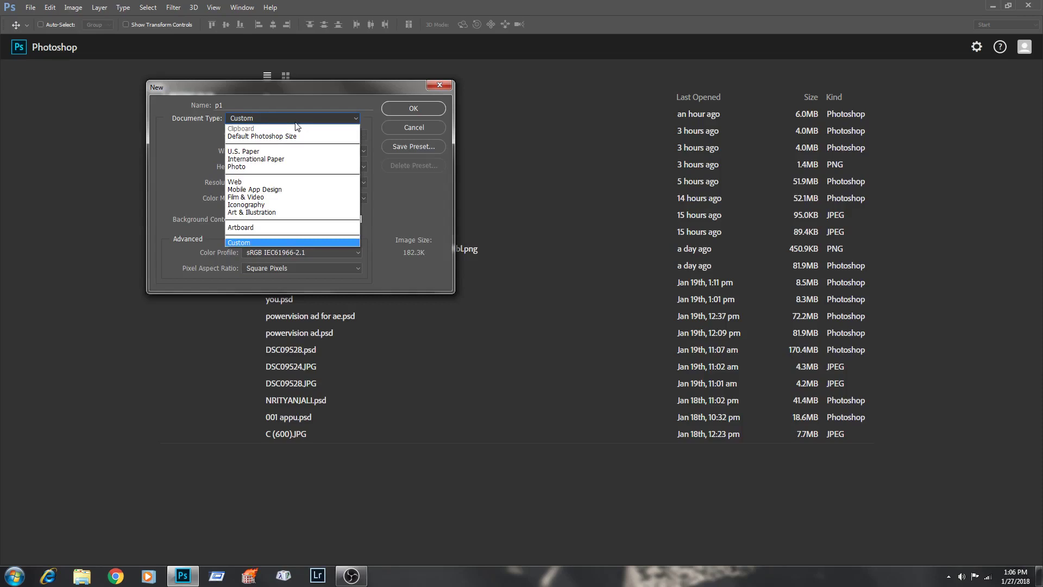
Set the document type to International Paper with the A4 paper size.
click(268, 158)
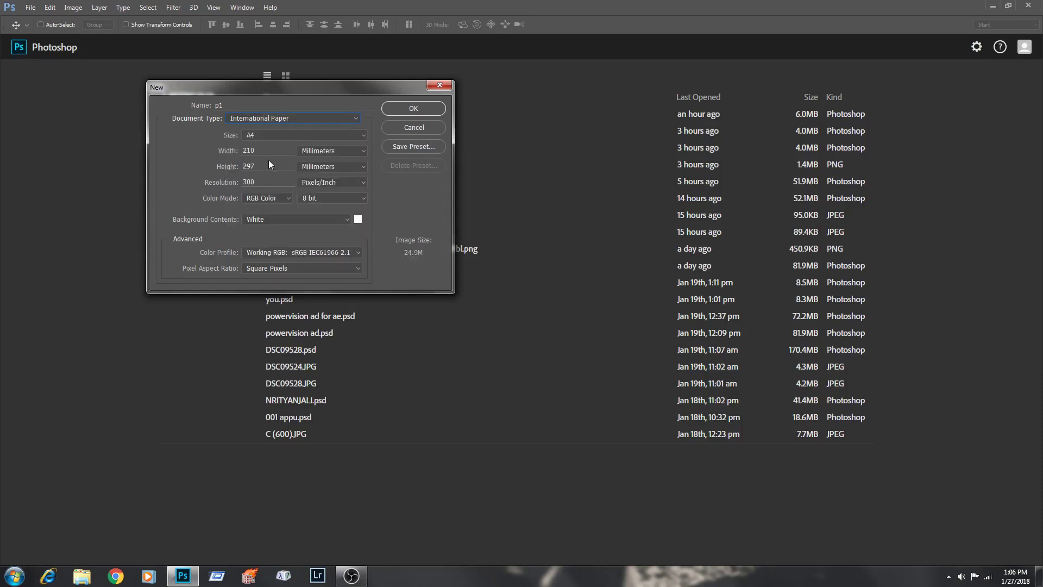
click(275, 135)
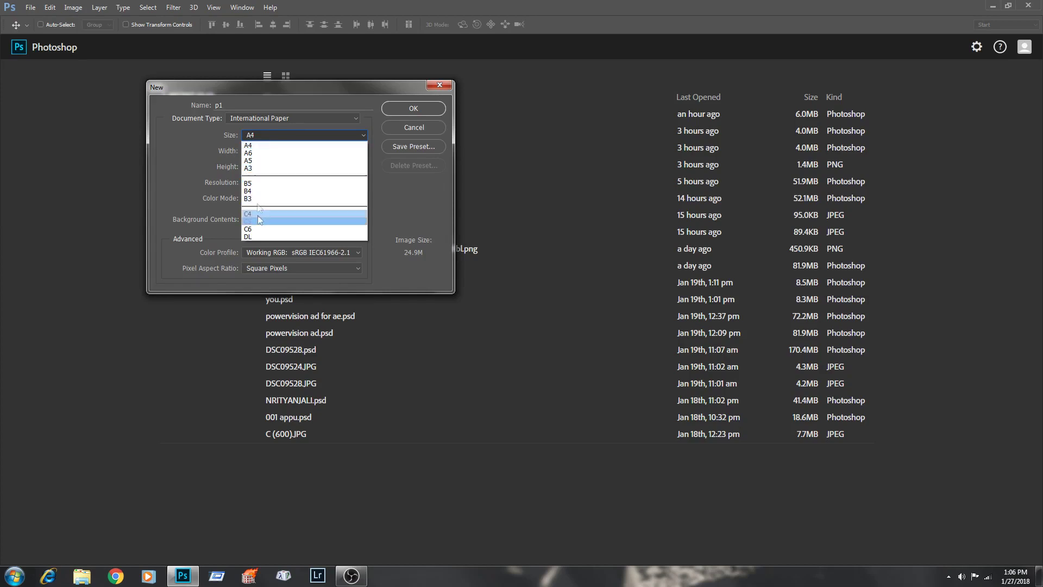
click(160, 179)
click(262, 136)
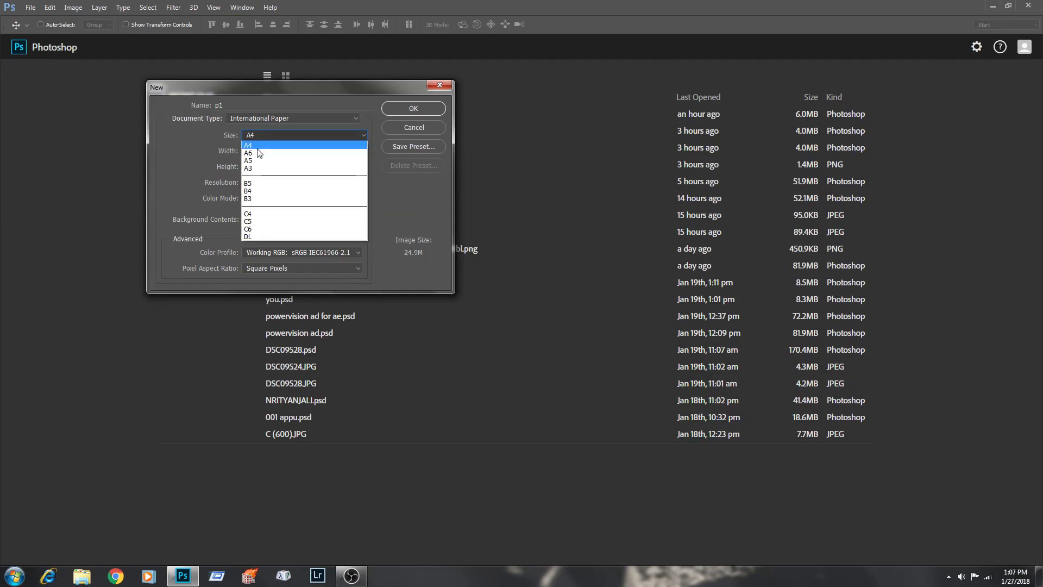
click(178, 141)
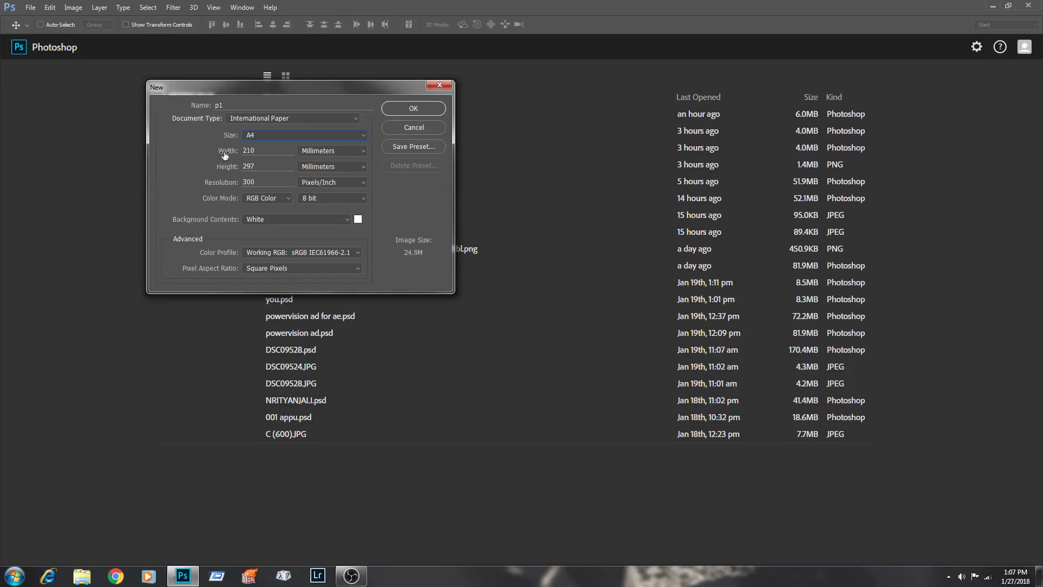
Switch the document dimensions to Inches, keeping the 300 resolution value.
click(345, 149)
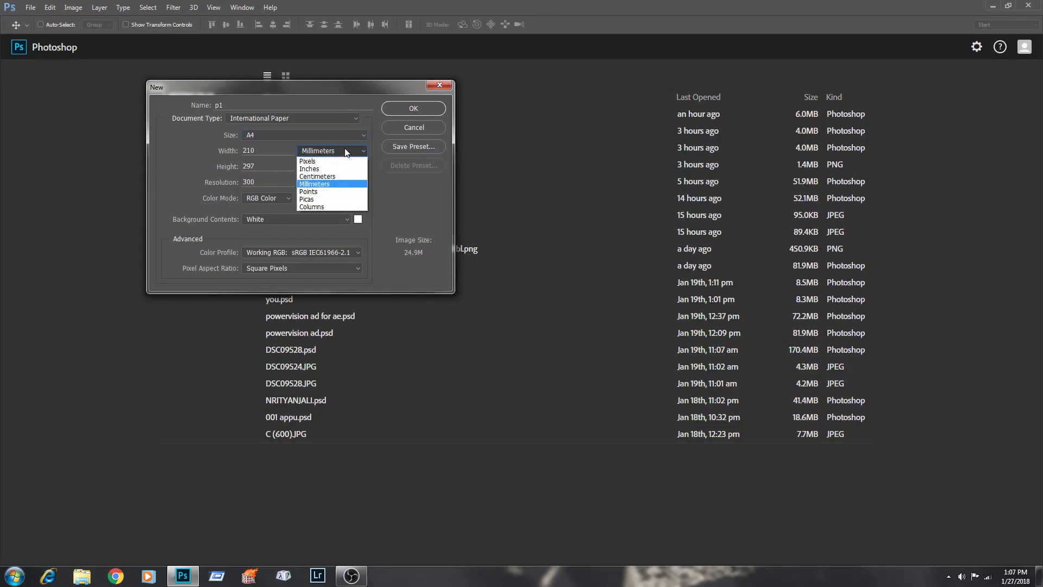
click(321, 169)
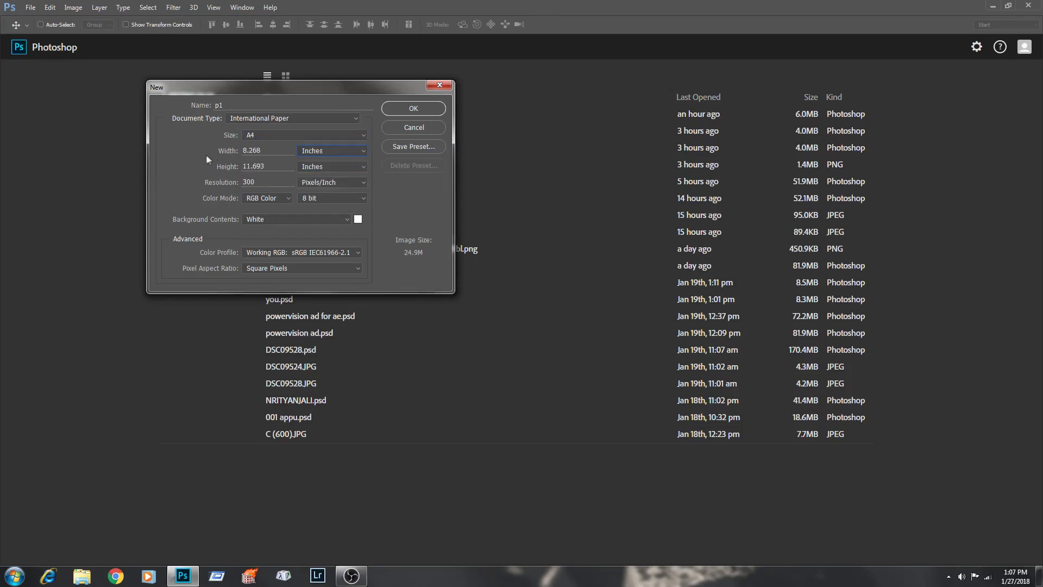
click(344, 153)
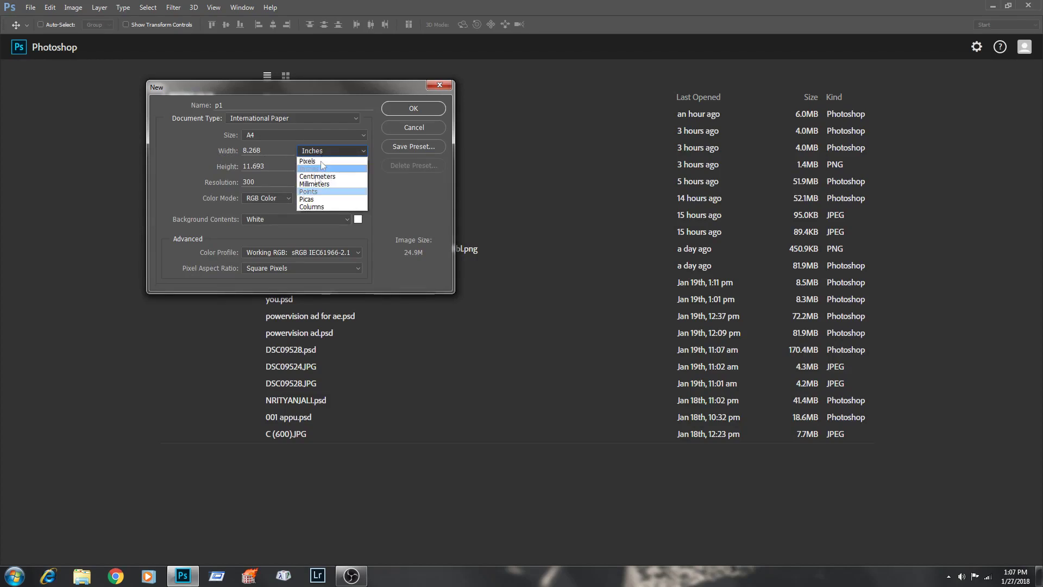
click(219, 175)
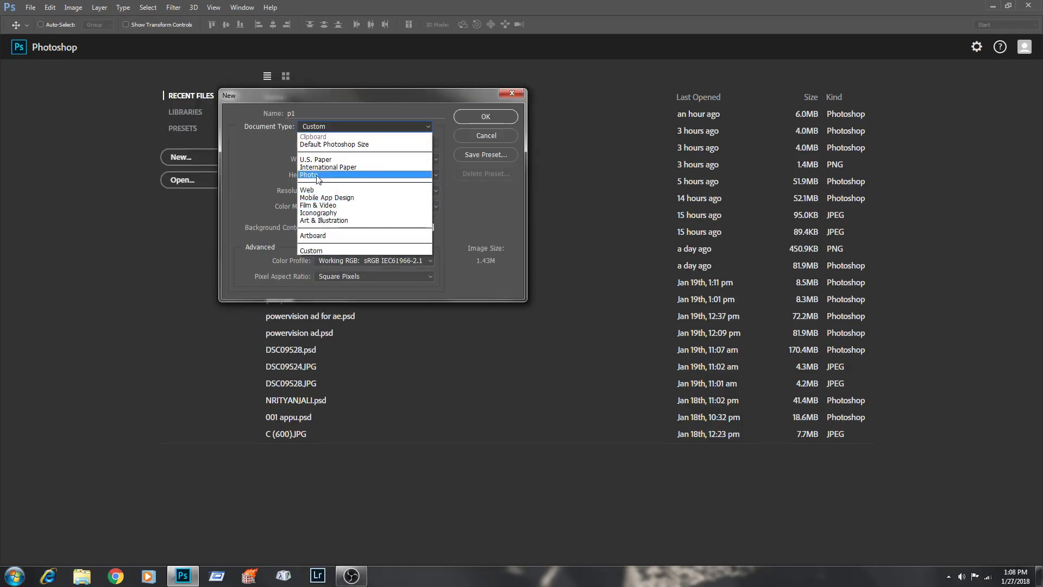
click(323, 172)
click(376, 145)
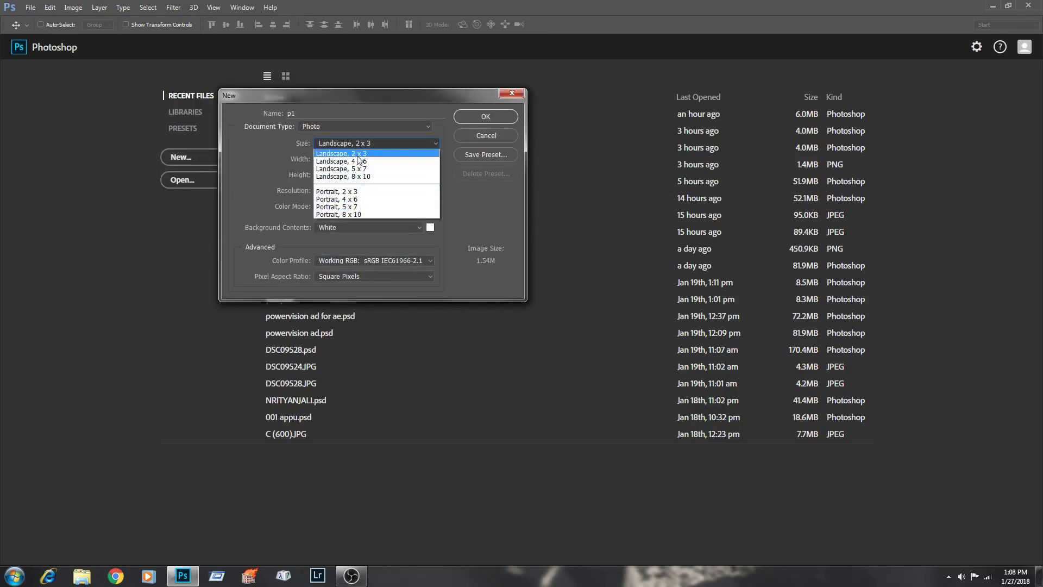
Try the Landscape, 4 x 6 photo size preset, then switch the document type to Custom.
click(366, 161)
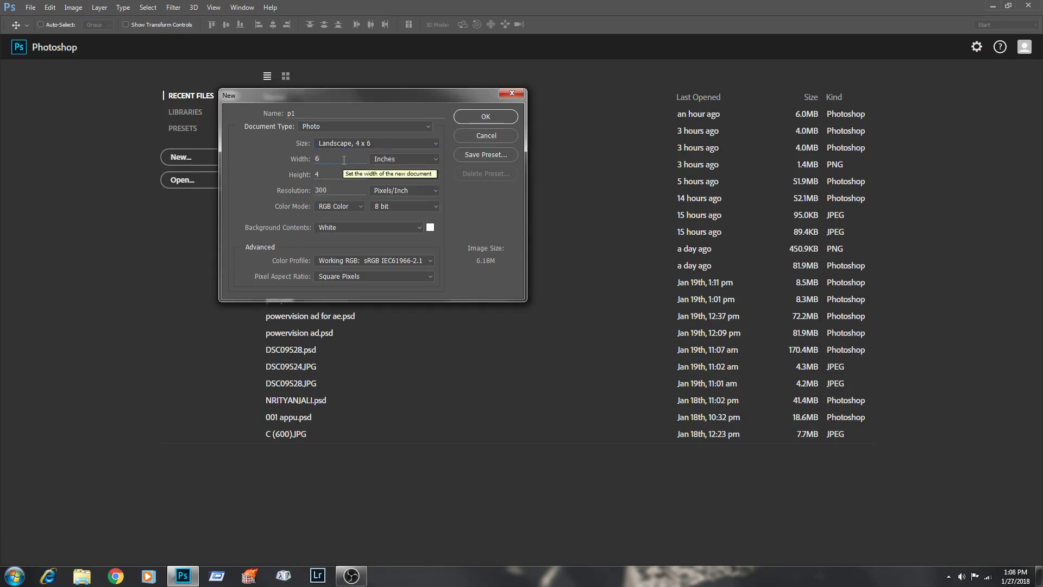
click(359, 145)
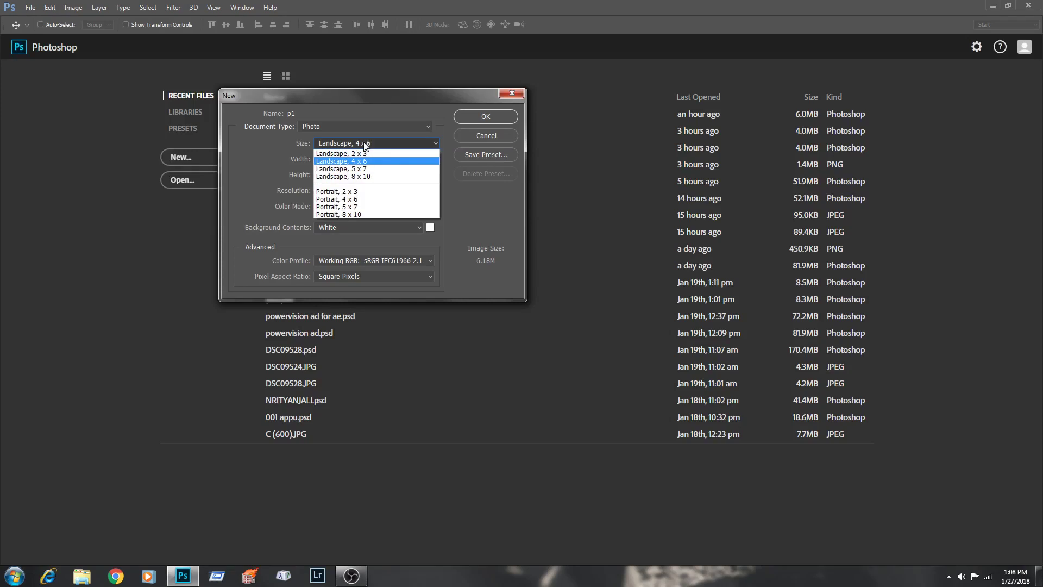
click(355, 161)
click(350, 144)
click(370, 157)
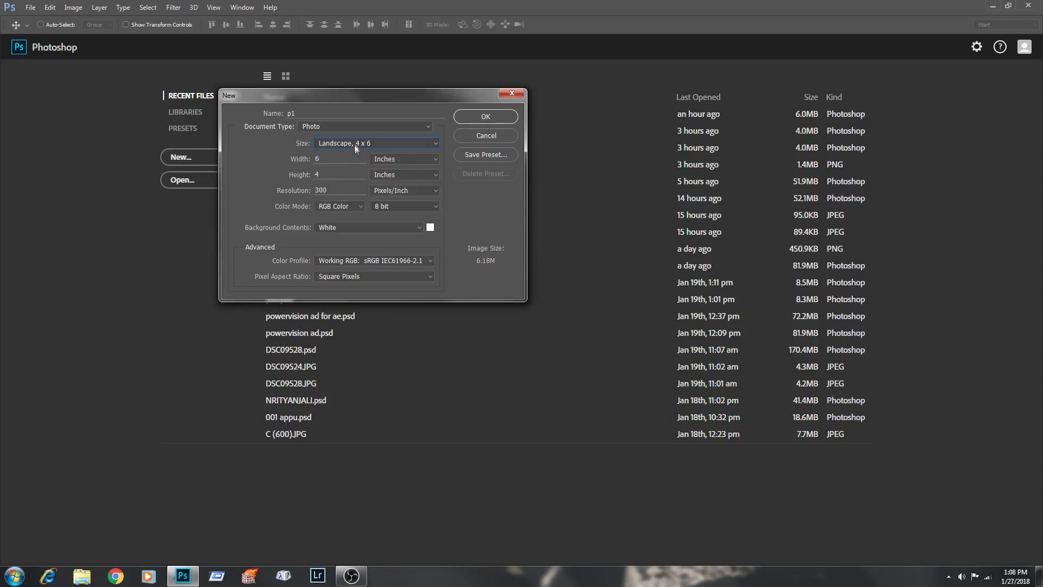
click(354, 145)
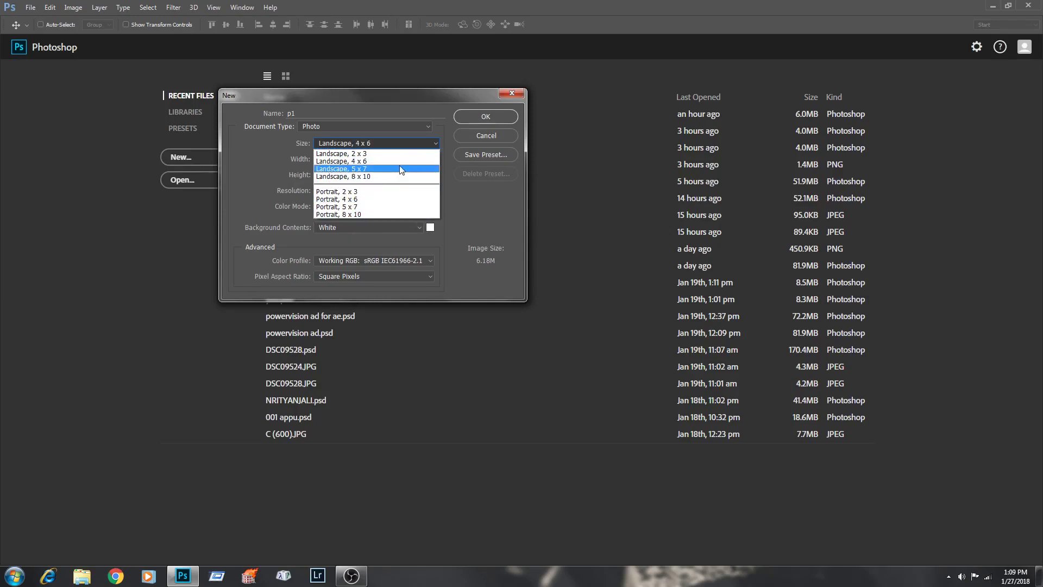
click(348, 162)
click(385, 145)
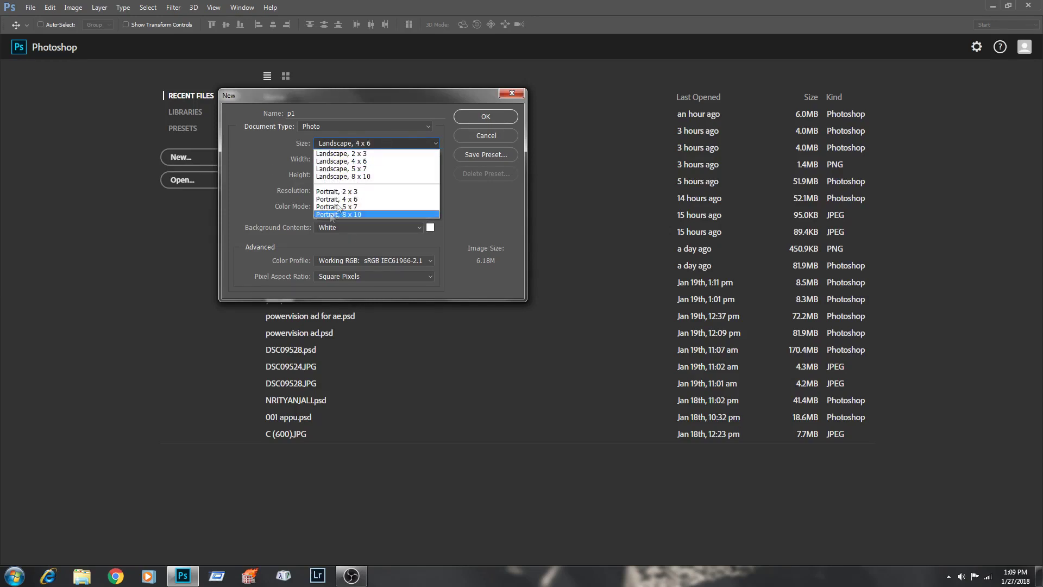
click(326, 125)
click(327, 127)
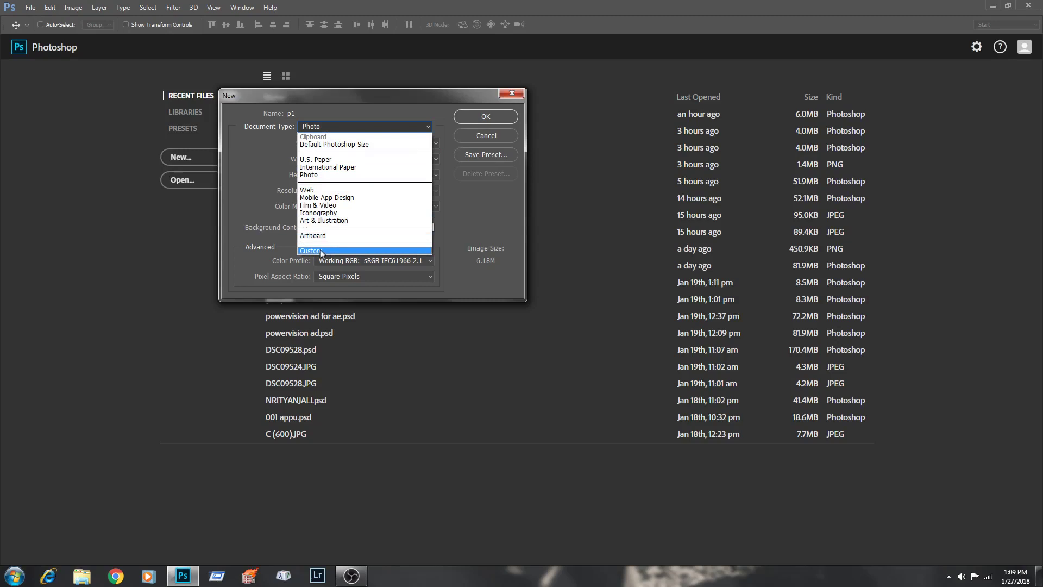
click(326, 250)
Create p1 at 10 × 12 inches and 72 pixels/inch.
click(385, 159)
click(381, 177)
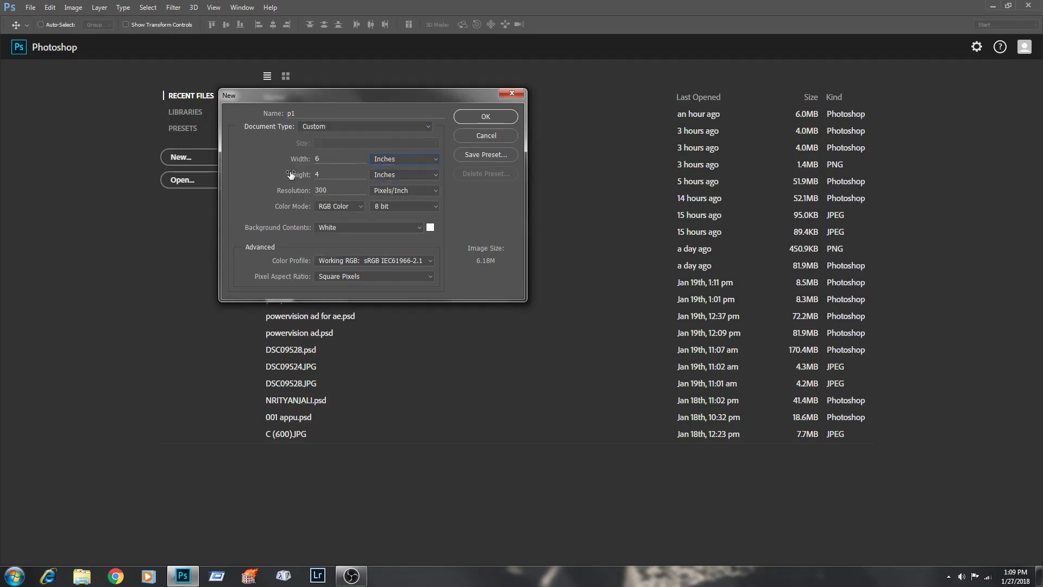
text(10)
key(Tab)
text(12)
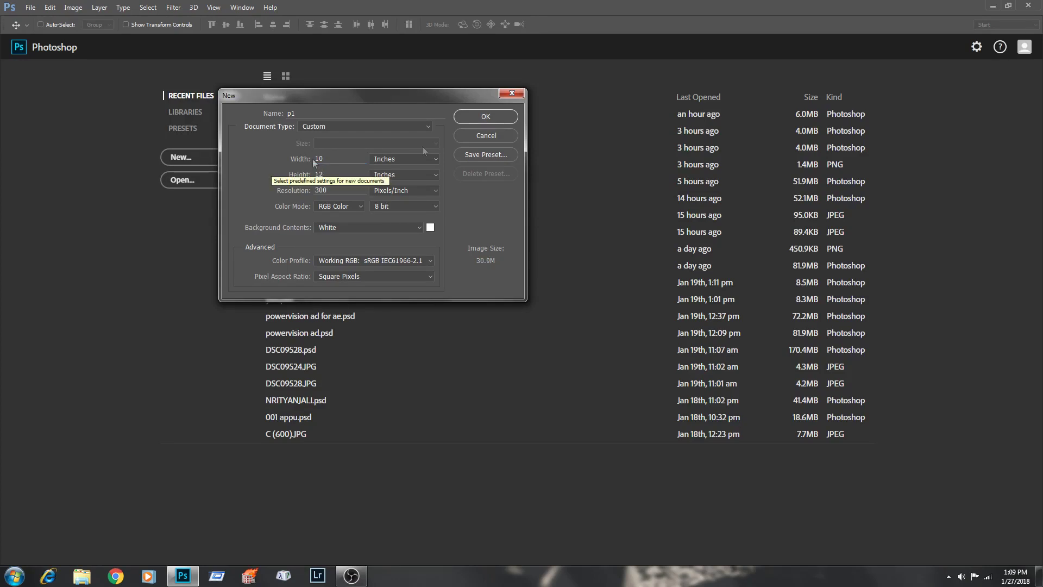
click(407, 155)
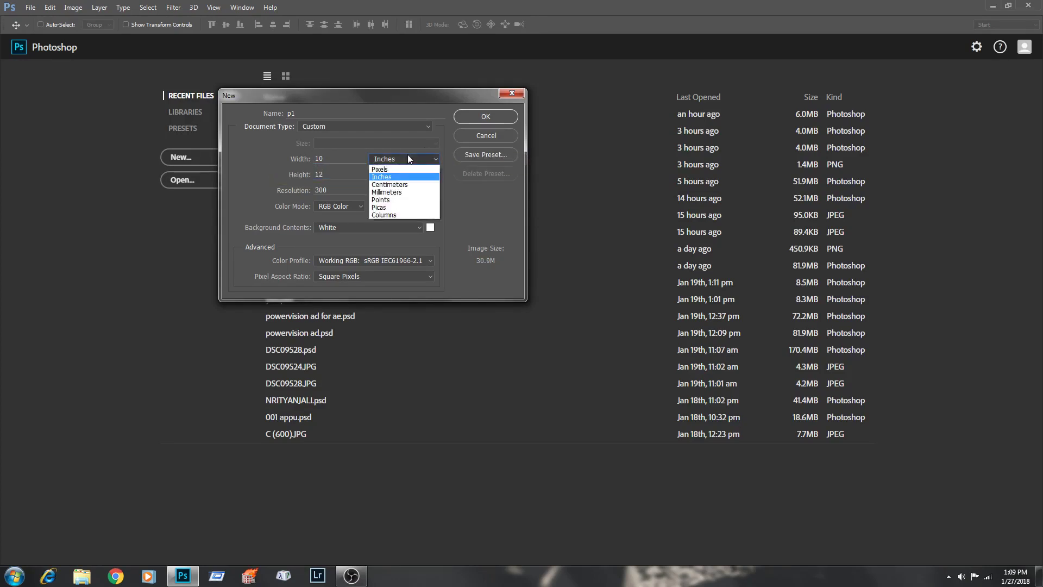
click(395, 185)
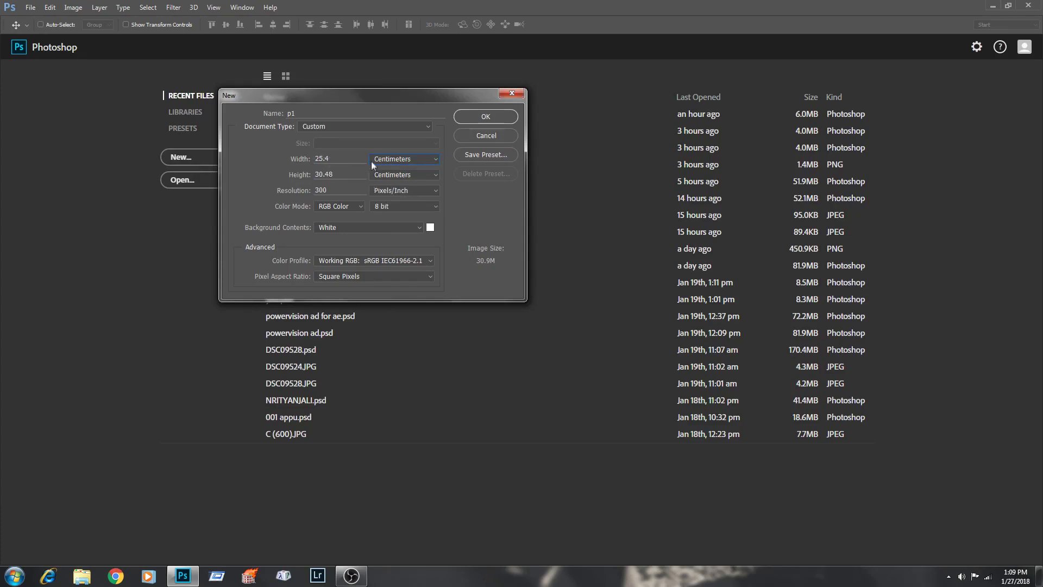
click(397, 162)
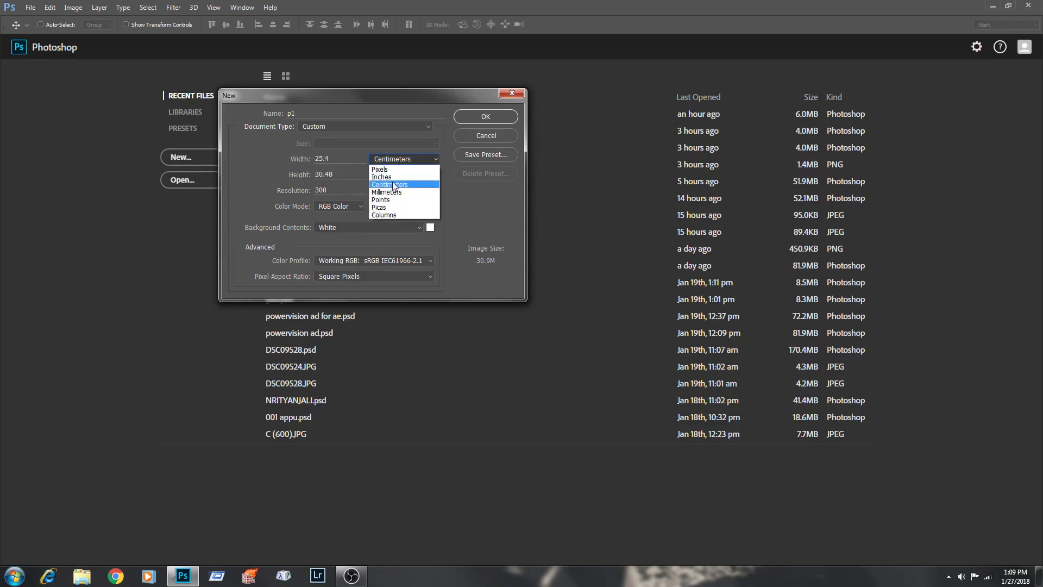
click(395, 176)
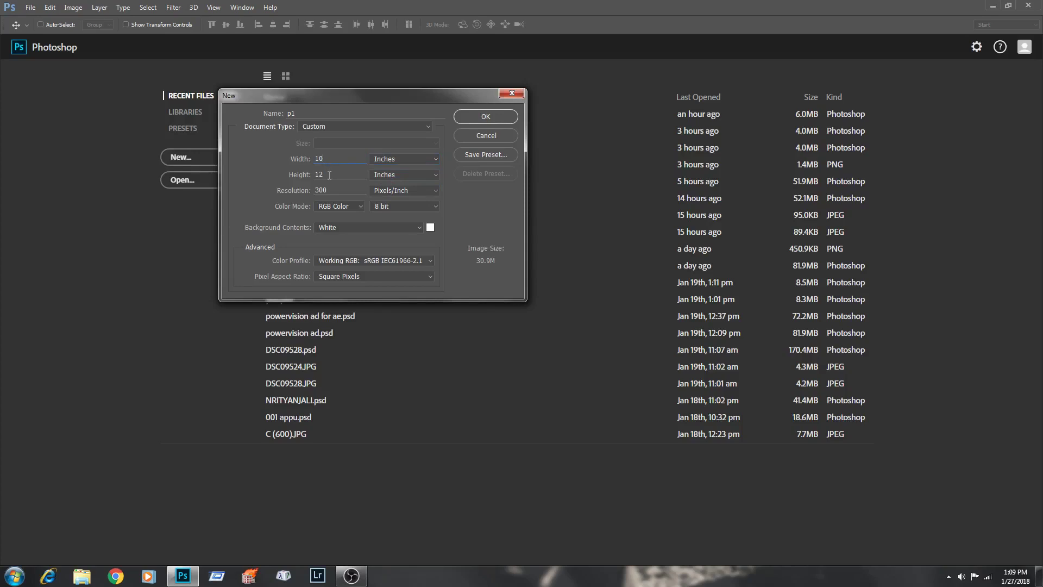
key(Tab)
key(Tab)
text(72)
click(494, 120)
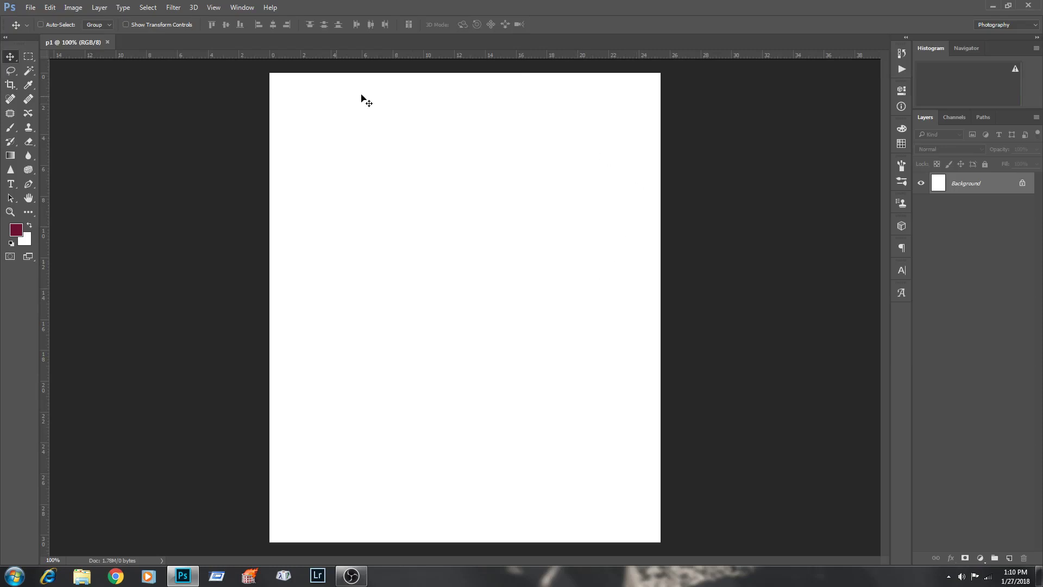
click(219, 10)
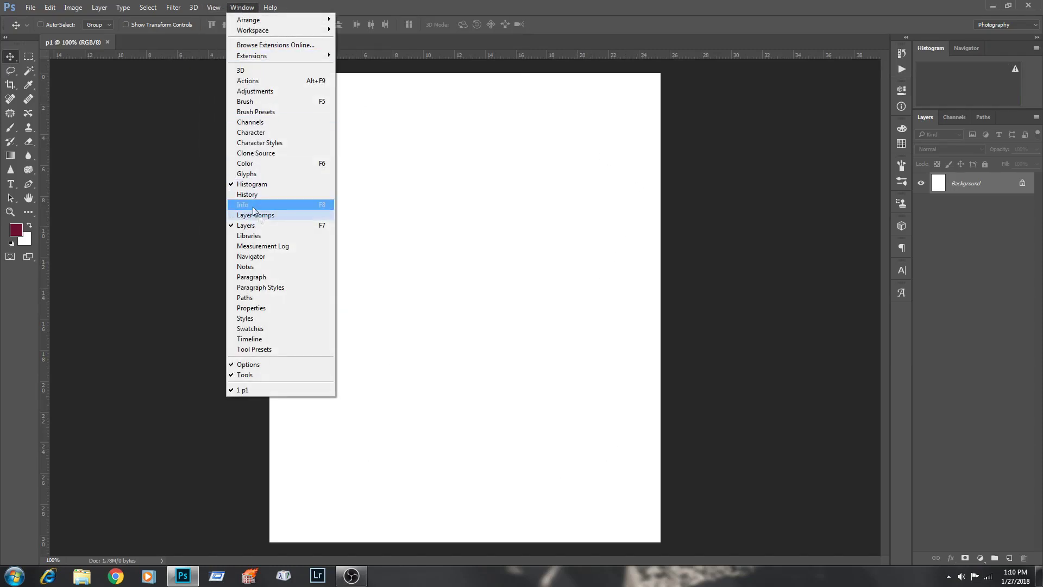
click(375, 139)
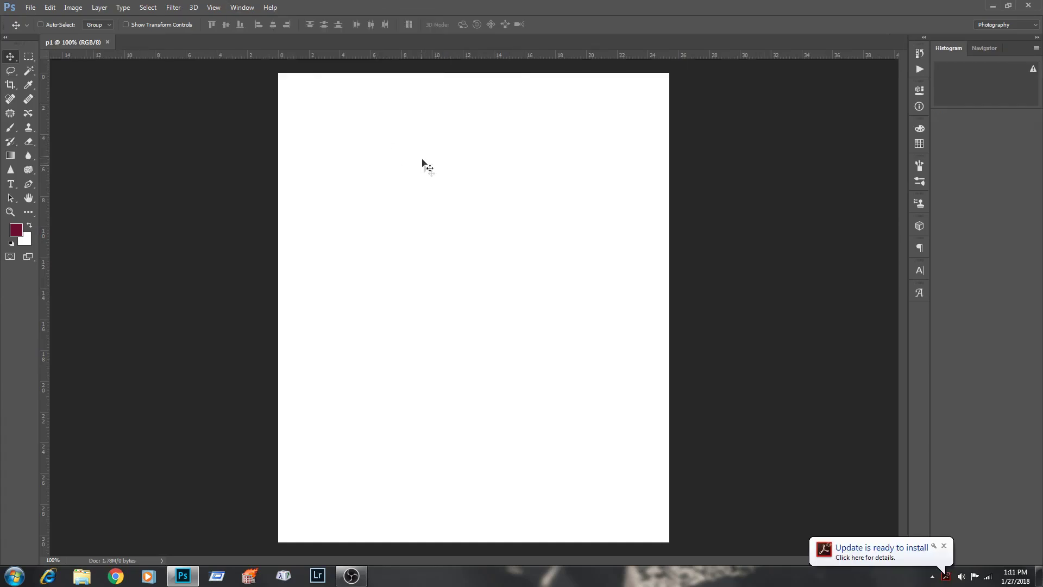
click(242, 8)
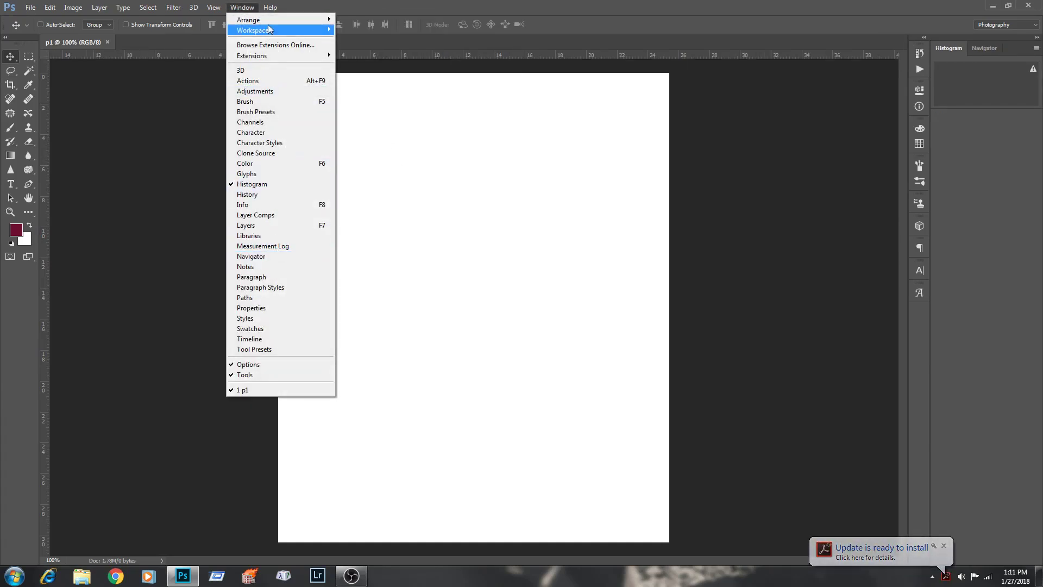
click(846, 210)
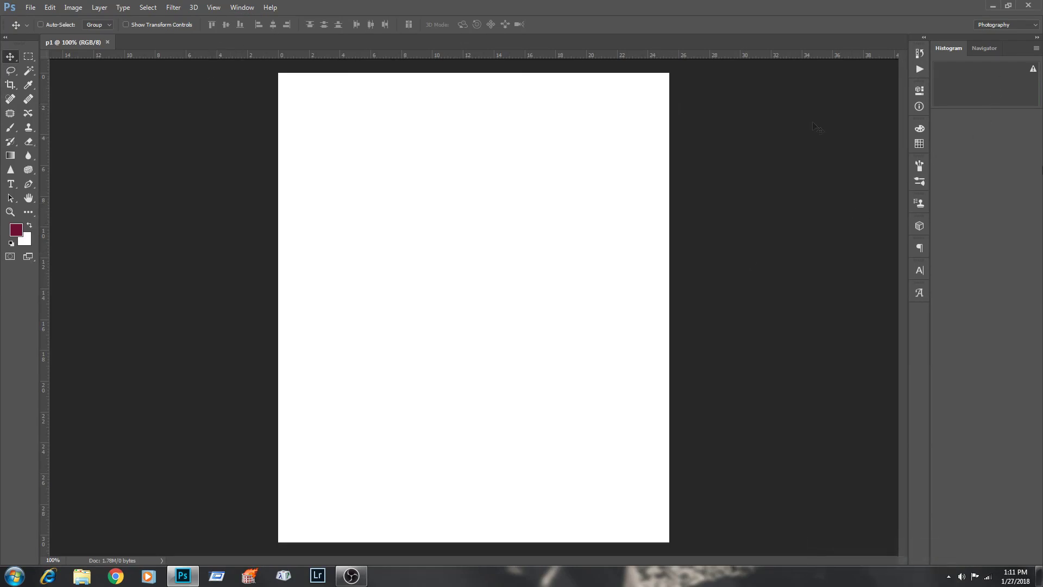
click(242, 8)
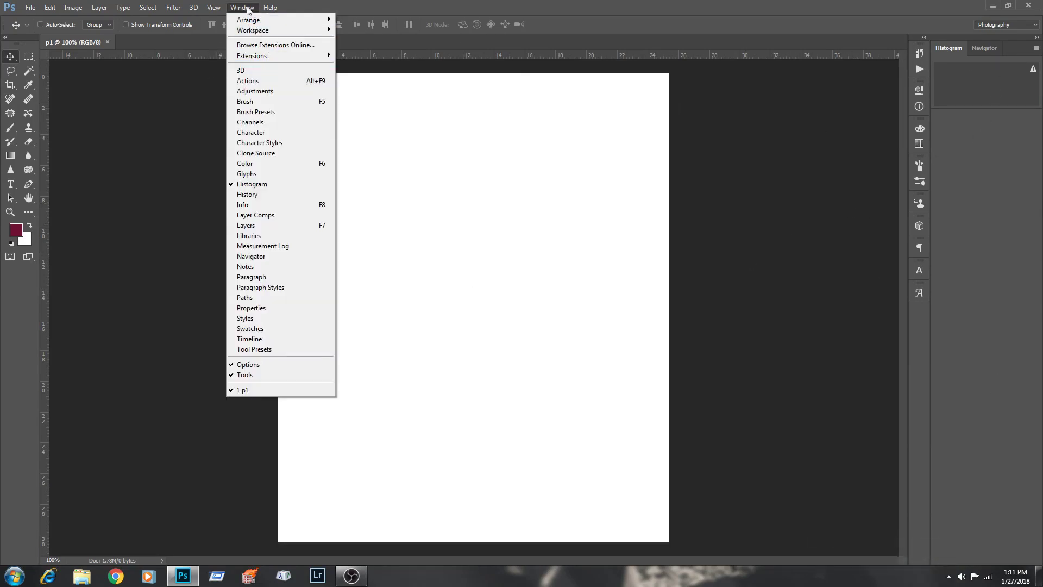
click(246, 226)
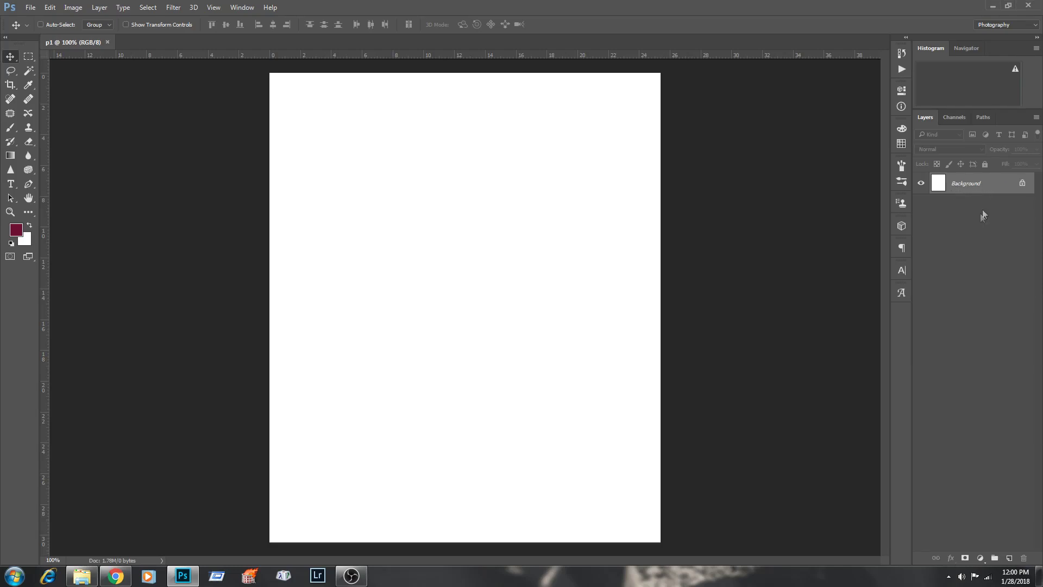
Rename the Background layer to bg.
double_click(994, 191)
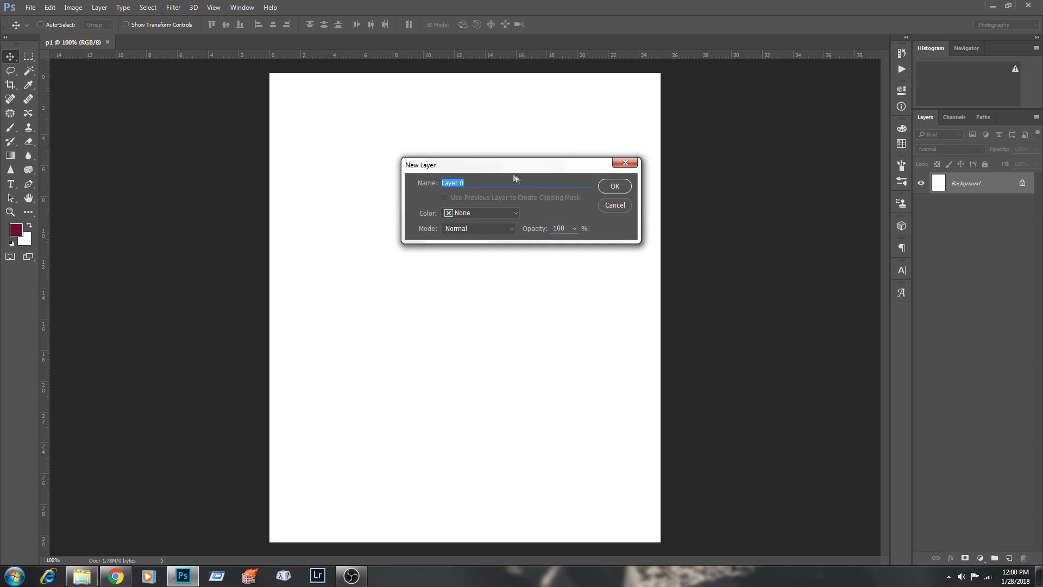
drag(513, 170, 491, 165)
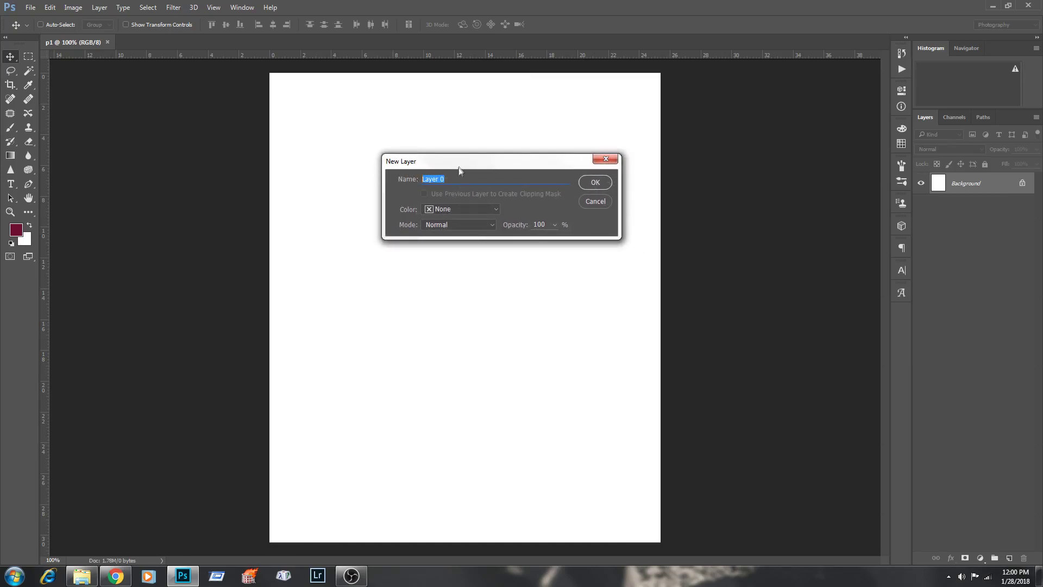
text(bg)
click(607, 184)
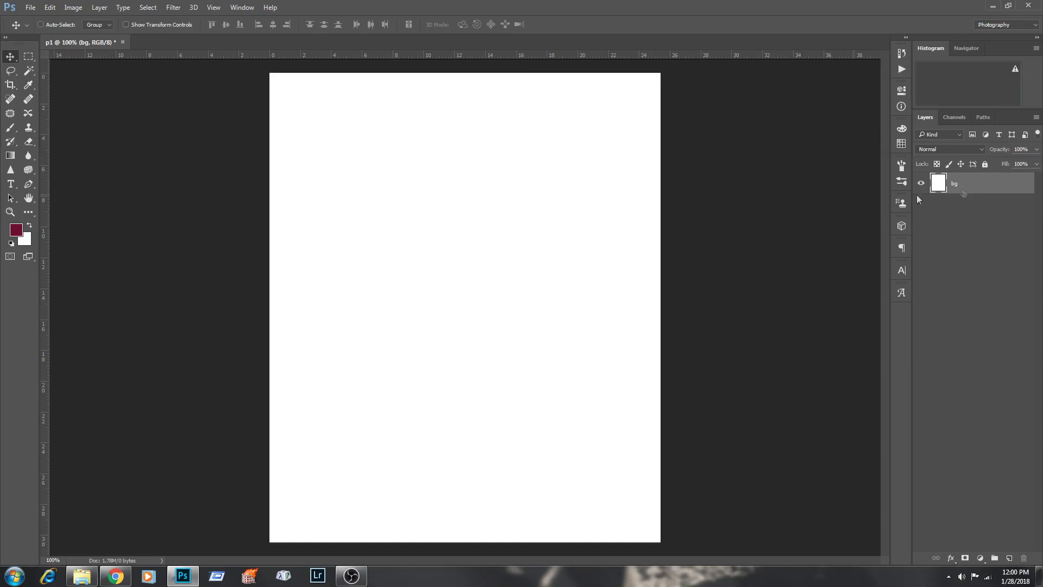
Drag the bg layer across the canvas, then undo the move with Edit > Undo.
mouse_move(440, 214)
mouse_down()
mouse_move(517, 254)
mouse_move(458, 170)
mouse_move(482, 272)
mouse_move(456, 214)
mouse_move(561, 262)
mouse_move(431, 197)
mouse_up()
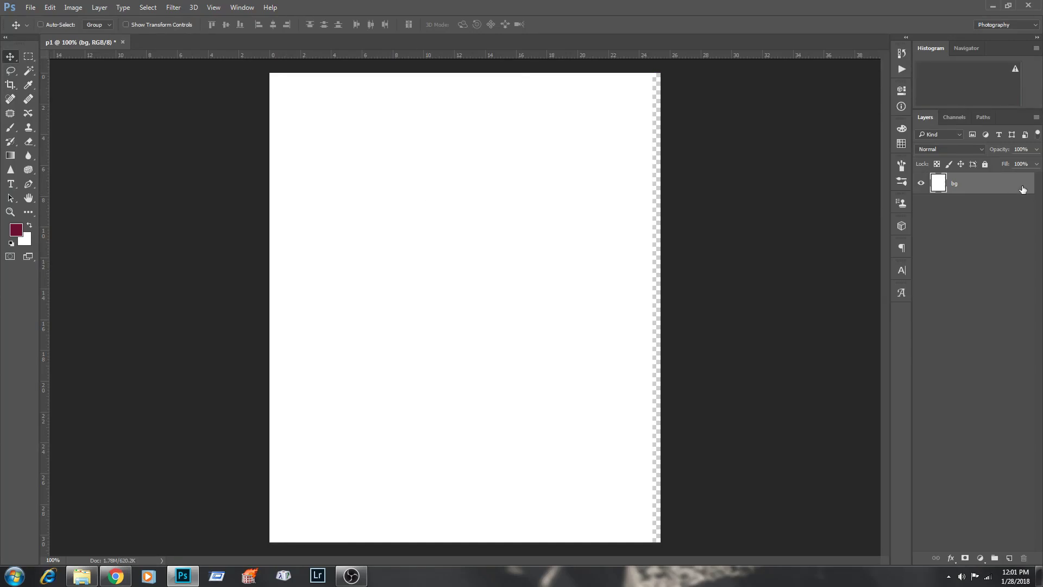
drag(565, 193, 459, 262)
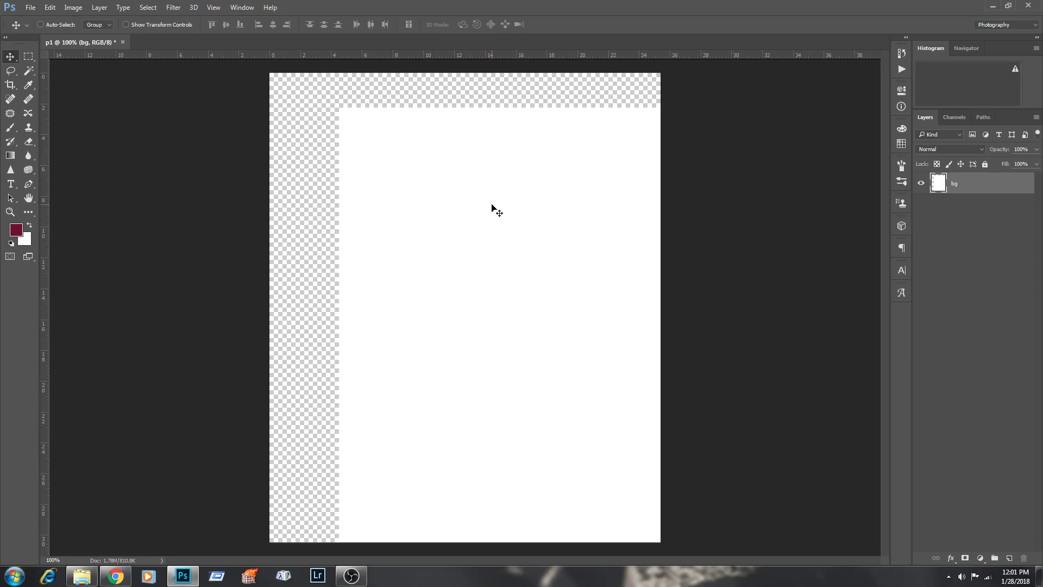
click(49, 7)
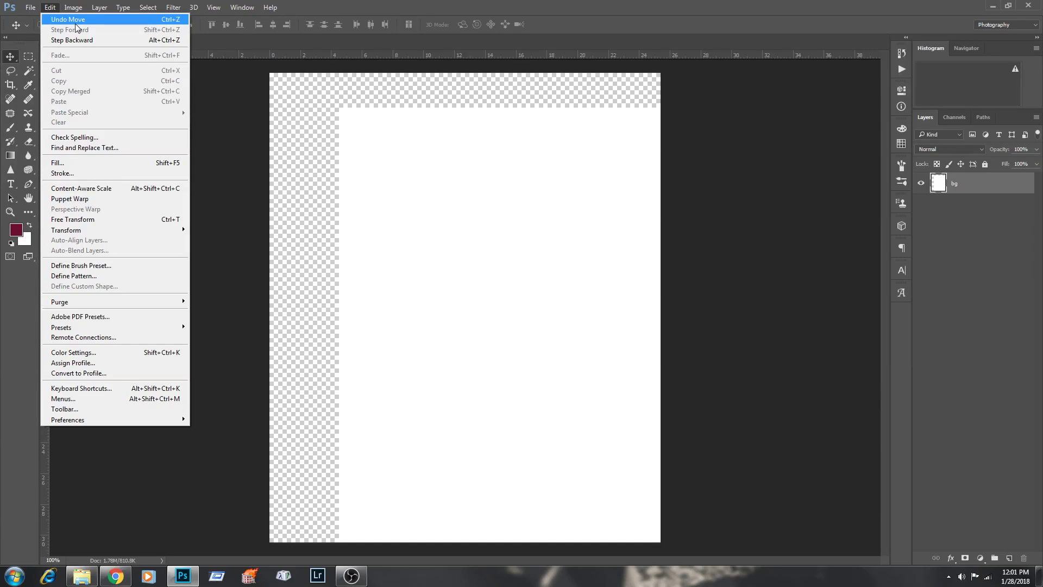
click(75, 23)
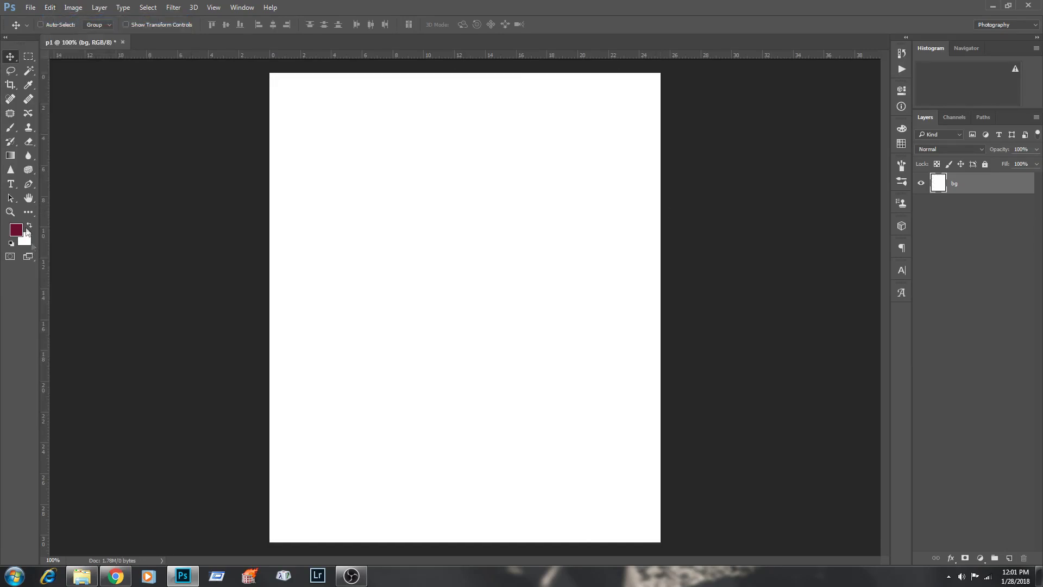
Paint maroon brush strokes across the canvas at 100% brush opacity.
click(11, 130)
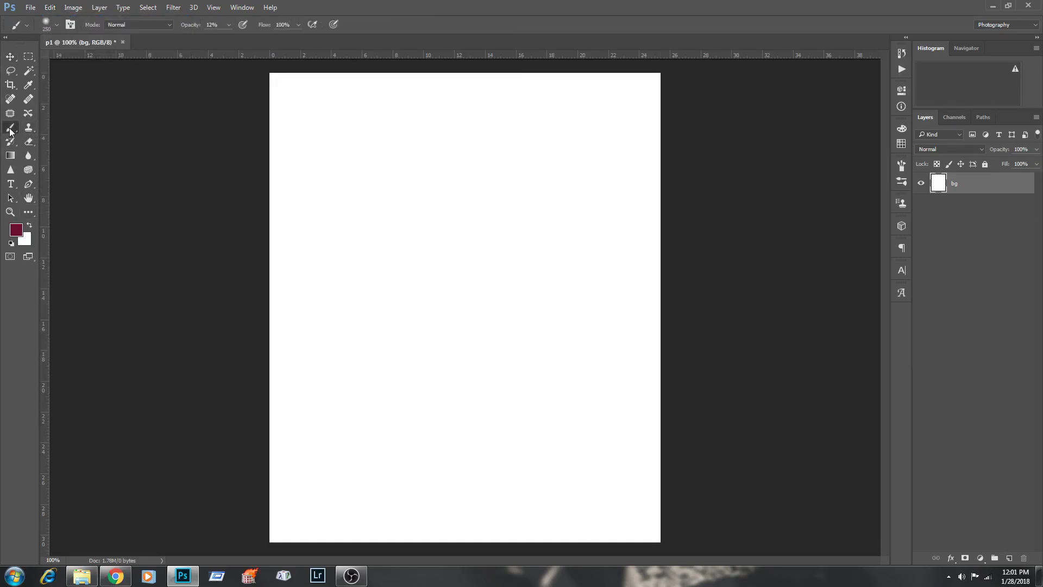
mouse_move(326, 206)
mouse_down()
mouse_move(333, 249)
mouse_move(360, 275)
mouse_up()
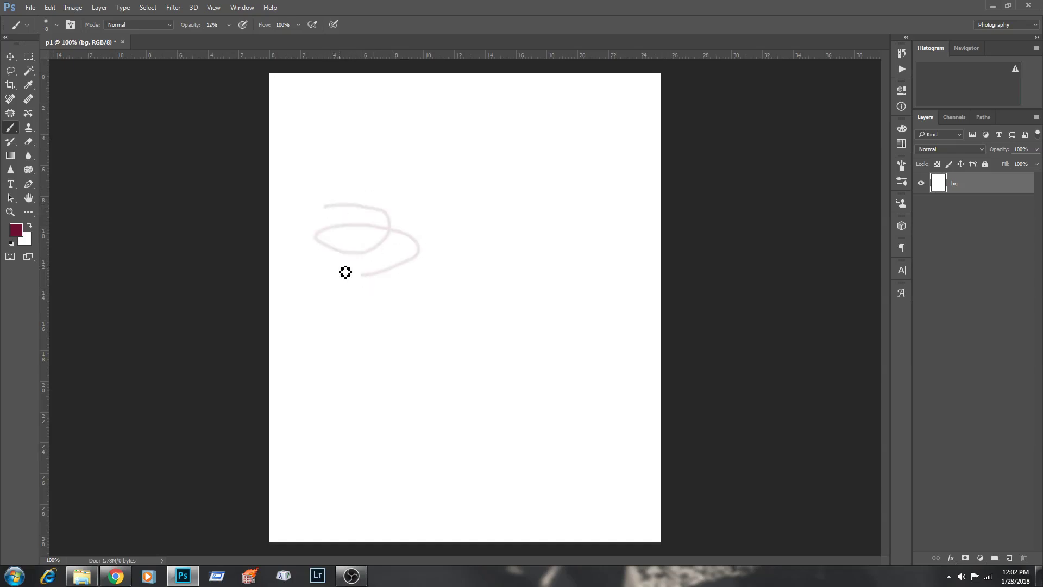
click(229, 25)
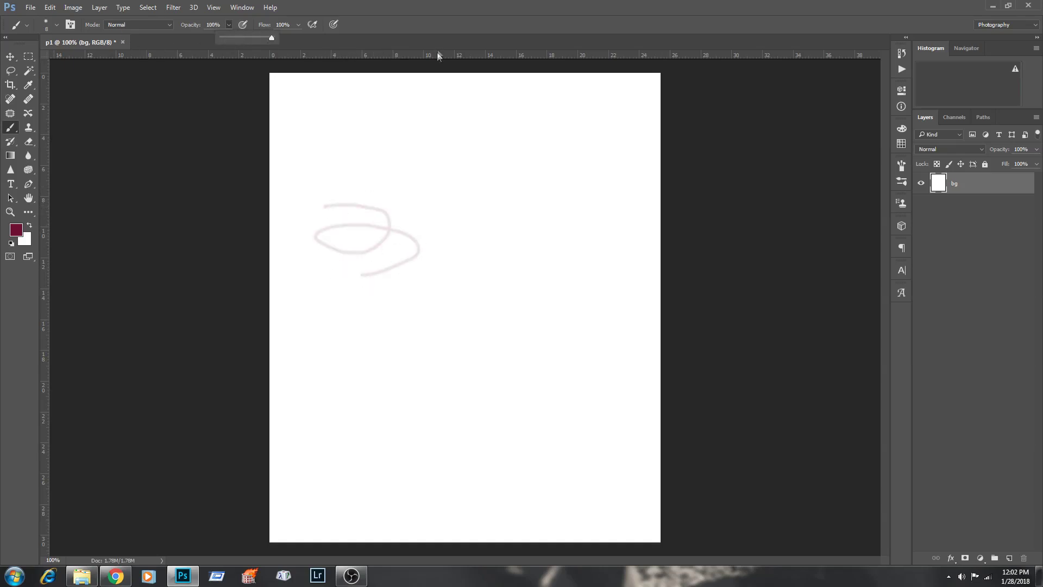
mouse_move(457, 183)
mouse_down()
mouse_move(447, 368)
mouse_move(428, 356)
mouse_up()
drag(363, 319, 314, 422)
mouse_move(470, 460)
mouse_down()
mouse_move(554, 441)
mouse_move(619, 479)
mouse_up()
drag(559, 170, 563, 337)
mouse_move(631, 171)
mouse_down()
mouse_move(605, 258)
mouse_move(588, 278)
mouse_up()
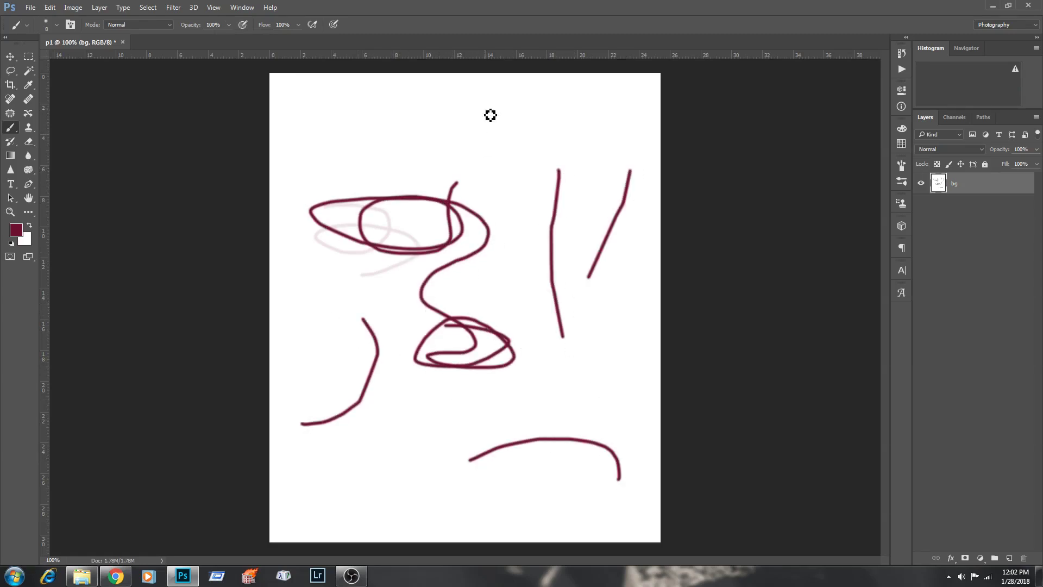
drag(485, 108, 345, 138)
drag(357, 260, 383, 354)
drag(356, 413, 442, 501)
drag(611, 389, 629, 487)
Undo and redo the last stroke, then step back with Ctrl+Alt+Z until all strokes are gone.
click(56, 8)
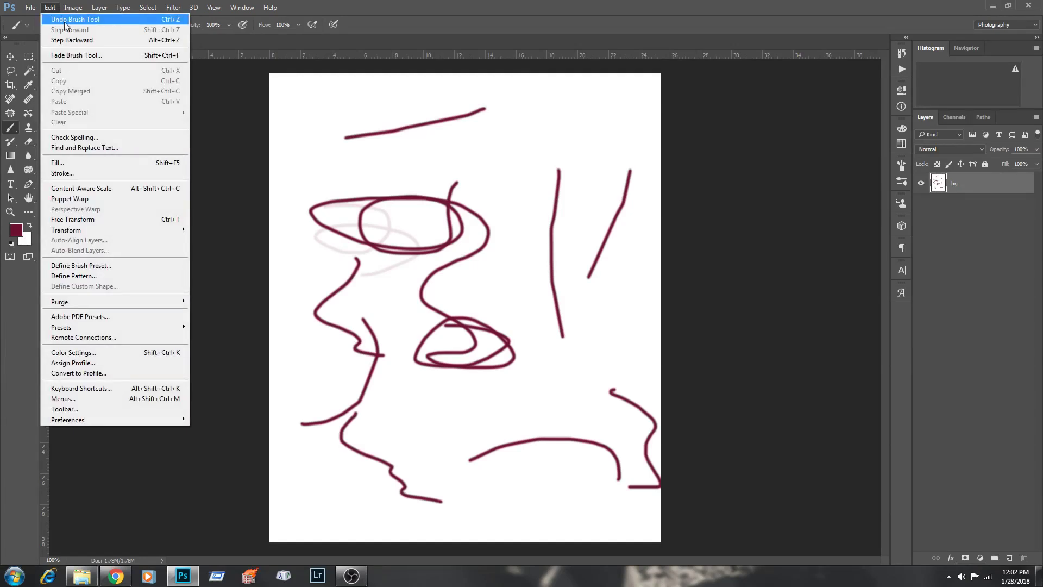
click(68, 20)
click(51, 9)
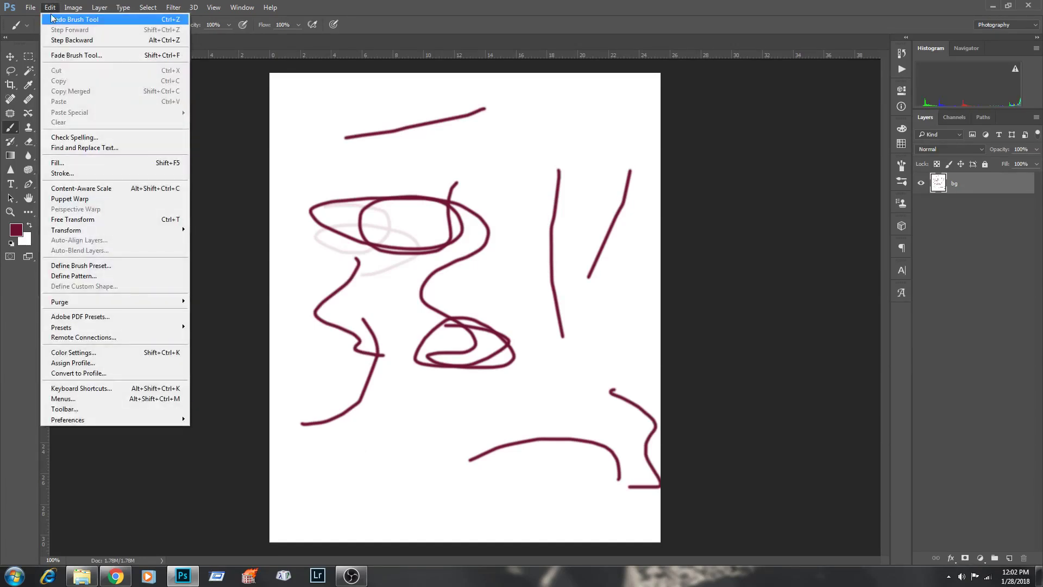
click(53, 20)
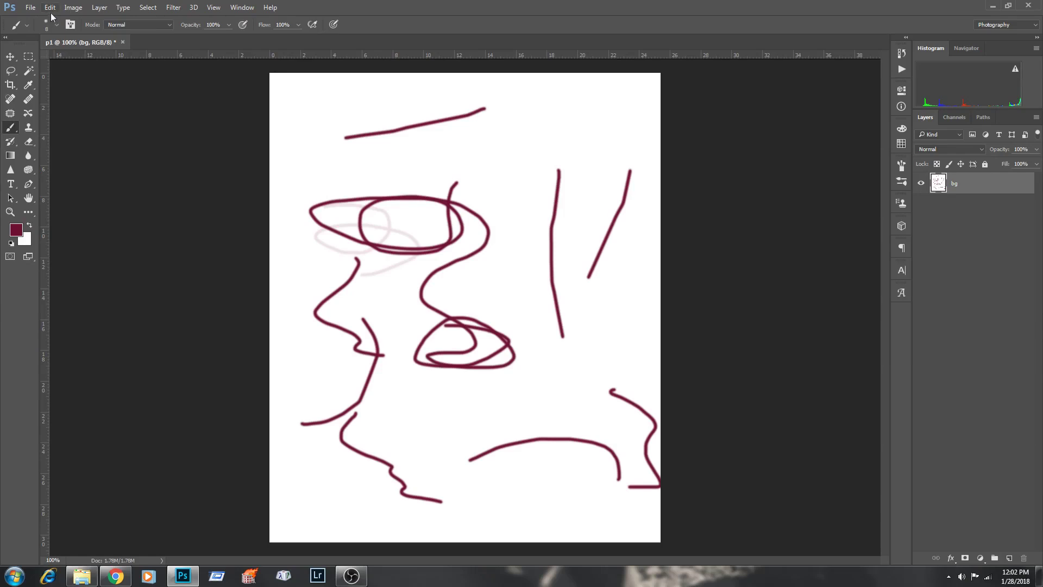
click(50, 8)
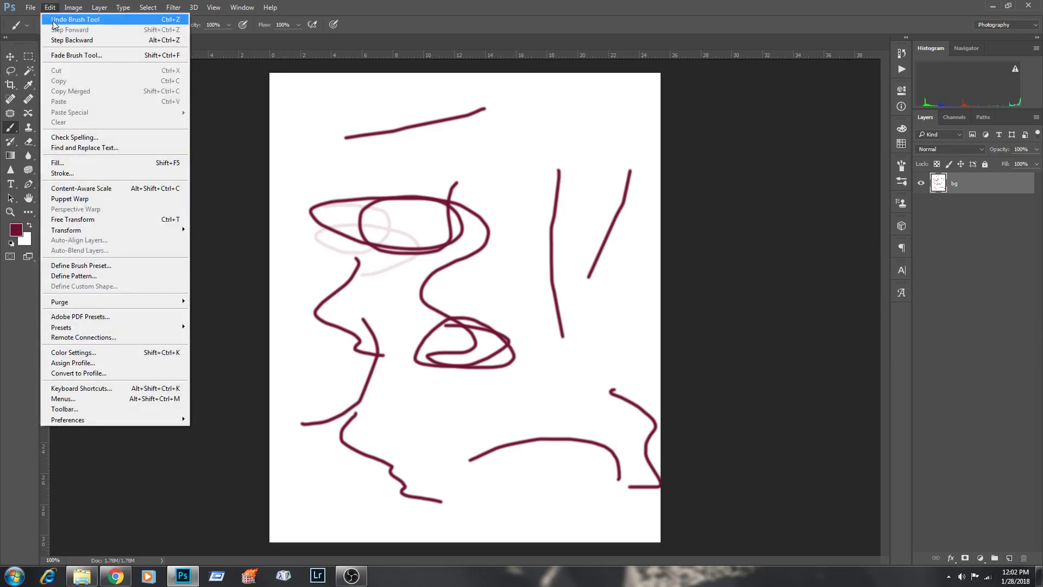
click(53, 22)
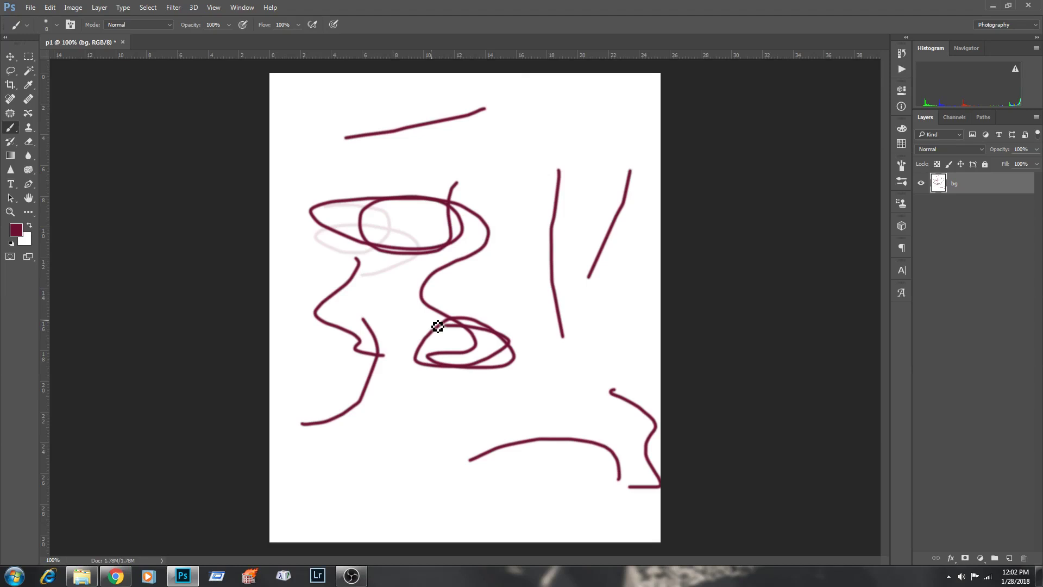
key(ctrl+z)
key(ctrl+z)
key(ctrl+z)
key(ctrl+z)
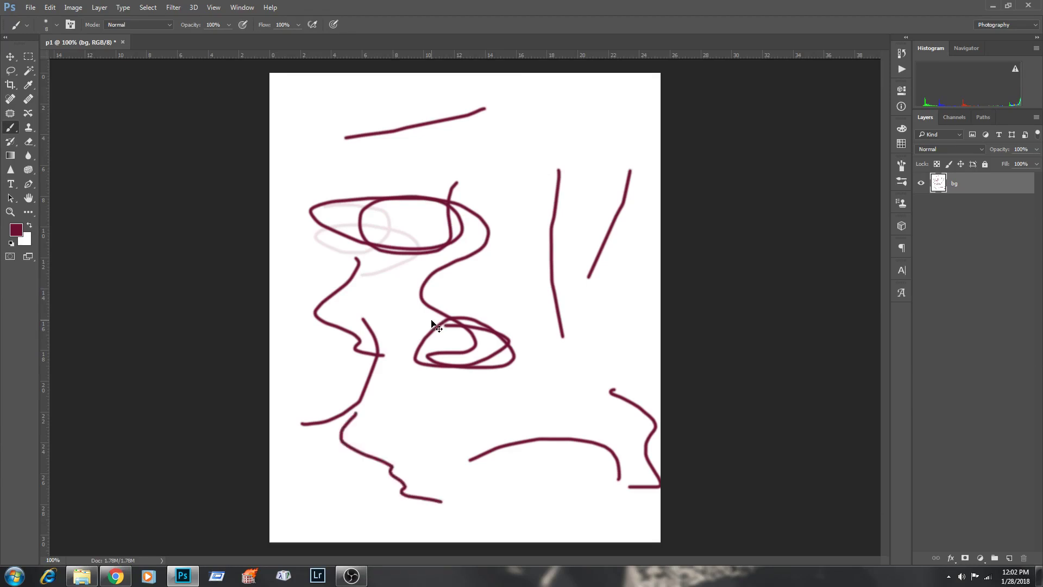
key(ctrl+z)
key(ctrl+z)
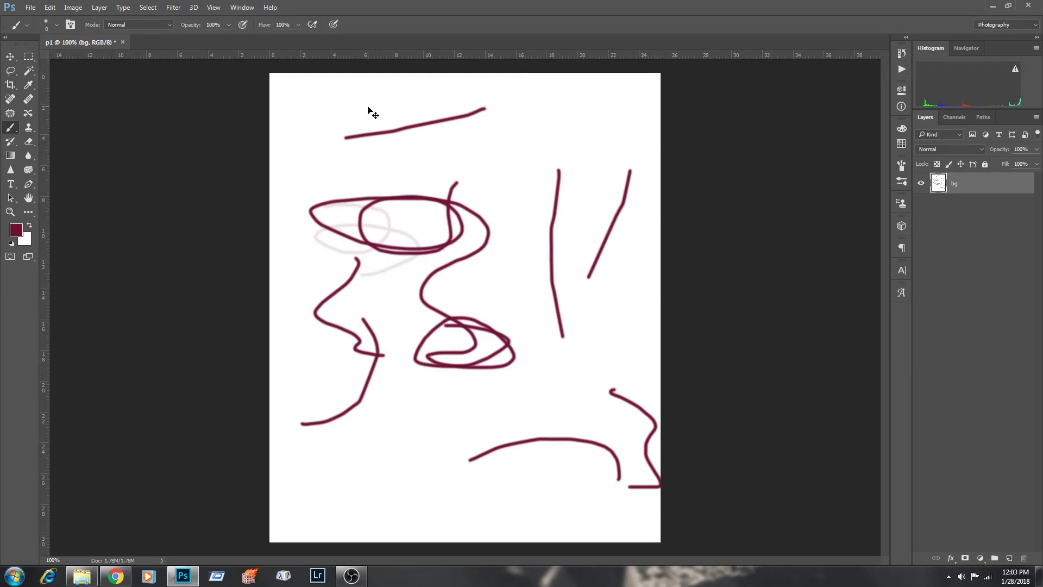
key(ctrl+alt+z)
key(ctrl+alt+z)
key(ctrl+alt+z)
key(ctrl+alt+z)
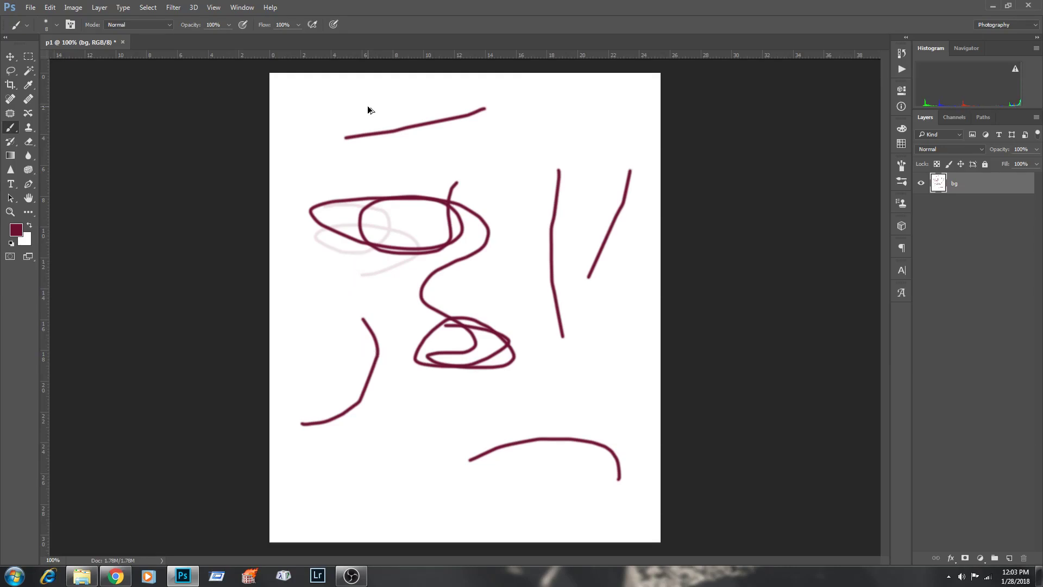
key(ctrl+alt+z)
key(ctrl+alt+z)
key(ctrl+alt+z)
key(ctrl+alt+z)
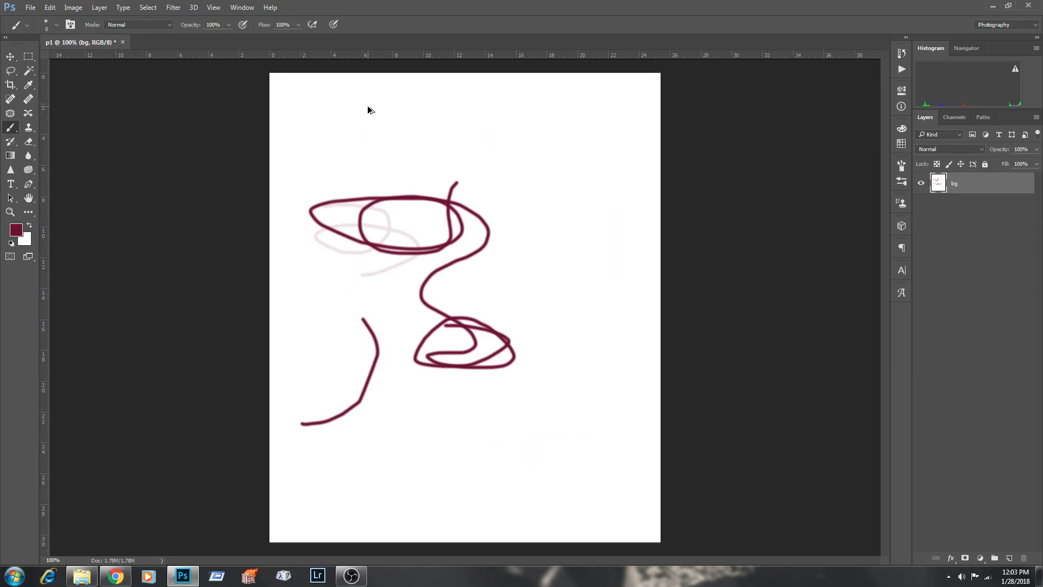
key(ctrl+alt+z)
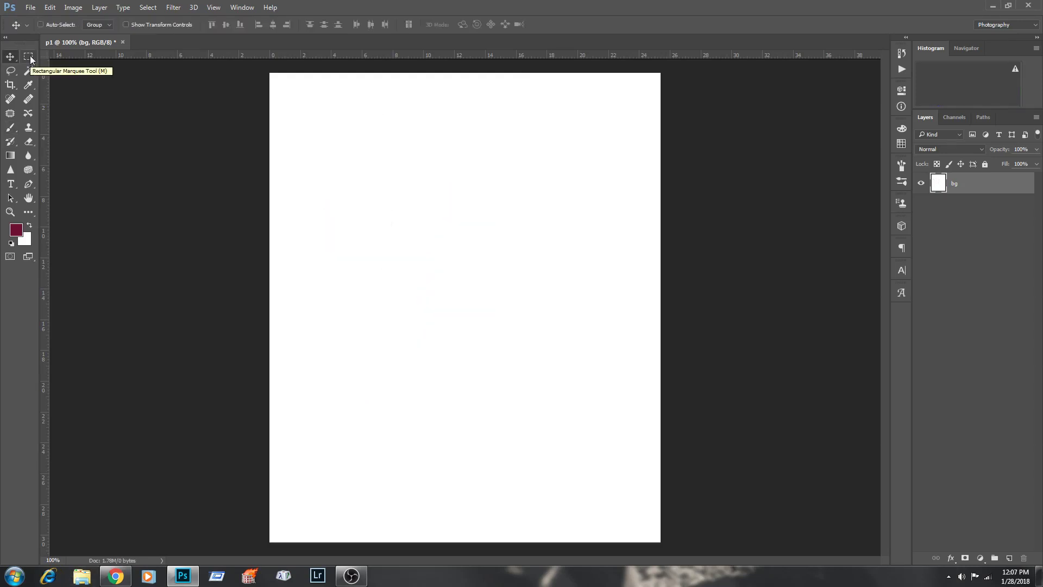
Marquee a rectangle across the upper middle of the page and add a new Layer 1 above bg.
click(29, 54)
click(46, 25)
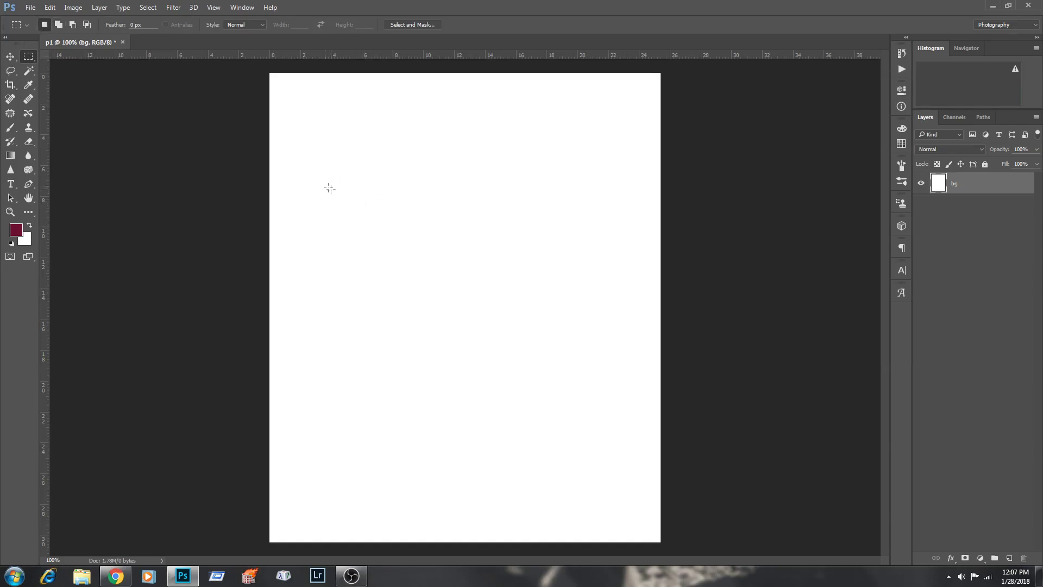
drag(325, 179, 614, 371)
click(1009, 559)
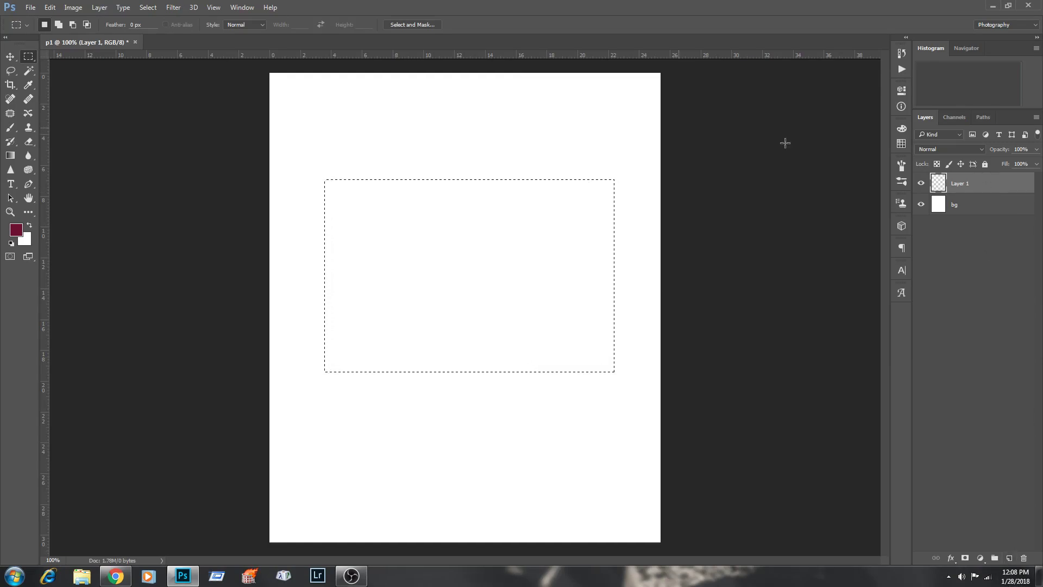
key(g)
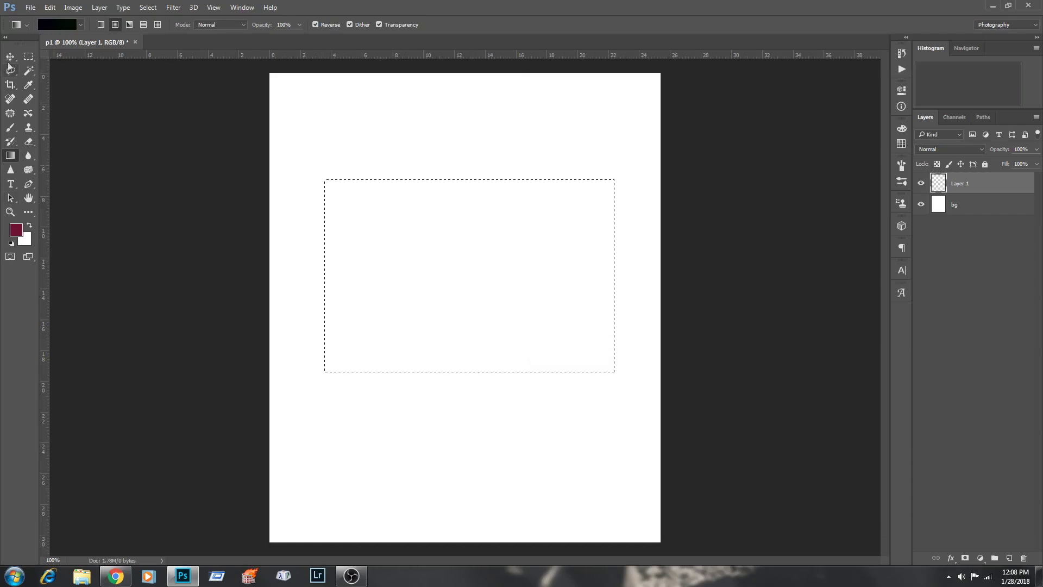
Change the foreground colour from maroon to bright red (ff0505).
click(16, 229)
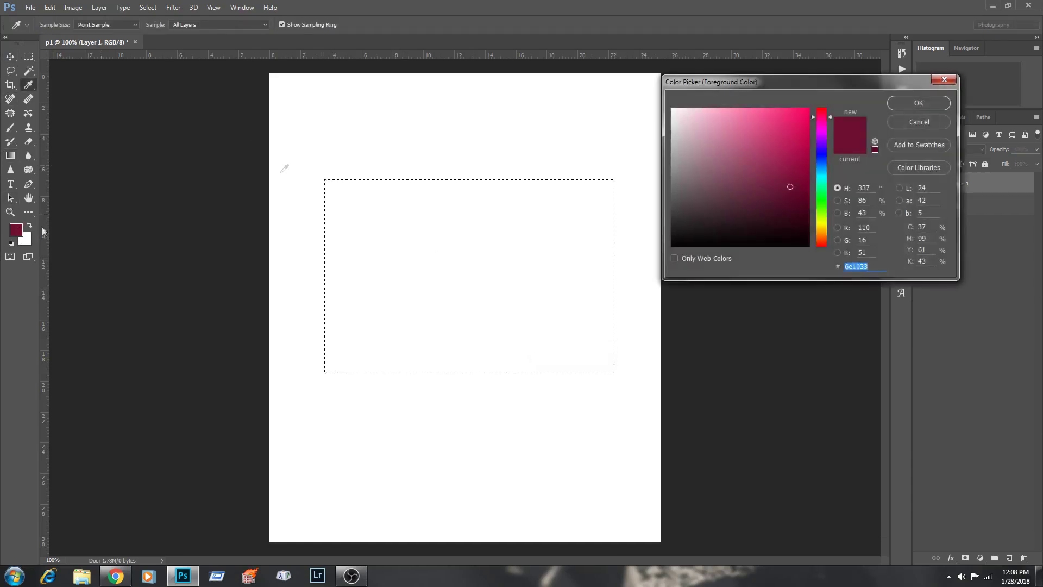
click(916, 128)
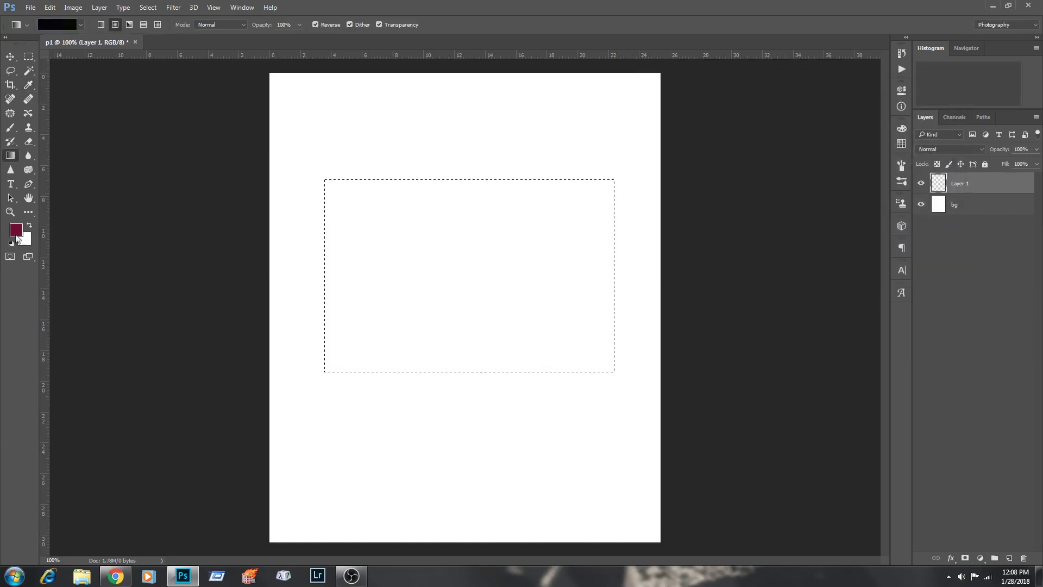
click(16, 232)
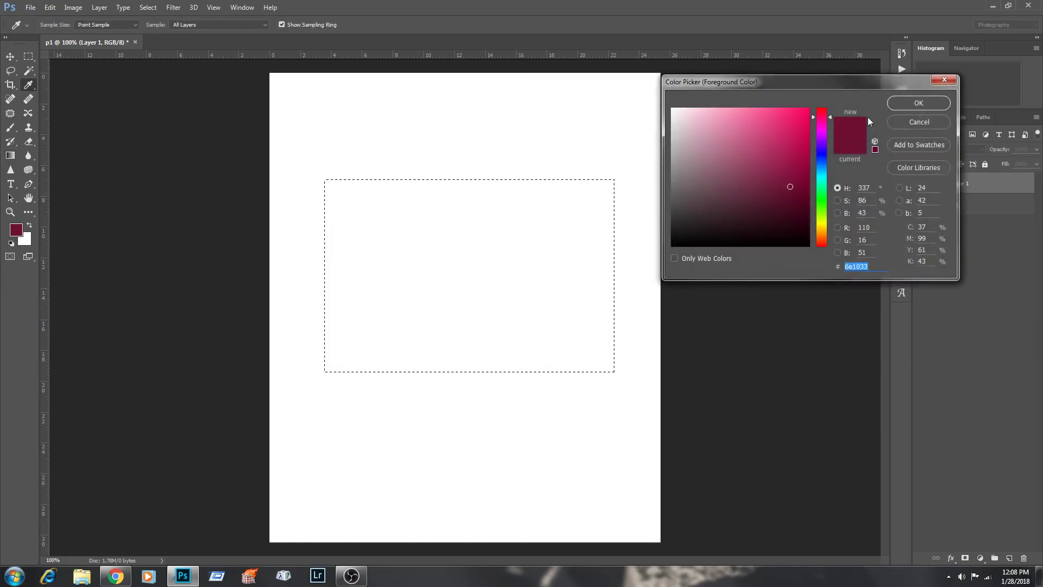
click(817, 157)
click(803, 117)
drag(798, 117, 712, 119)
click(804, 165)
click(799, 187)
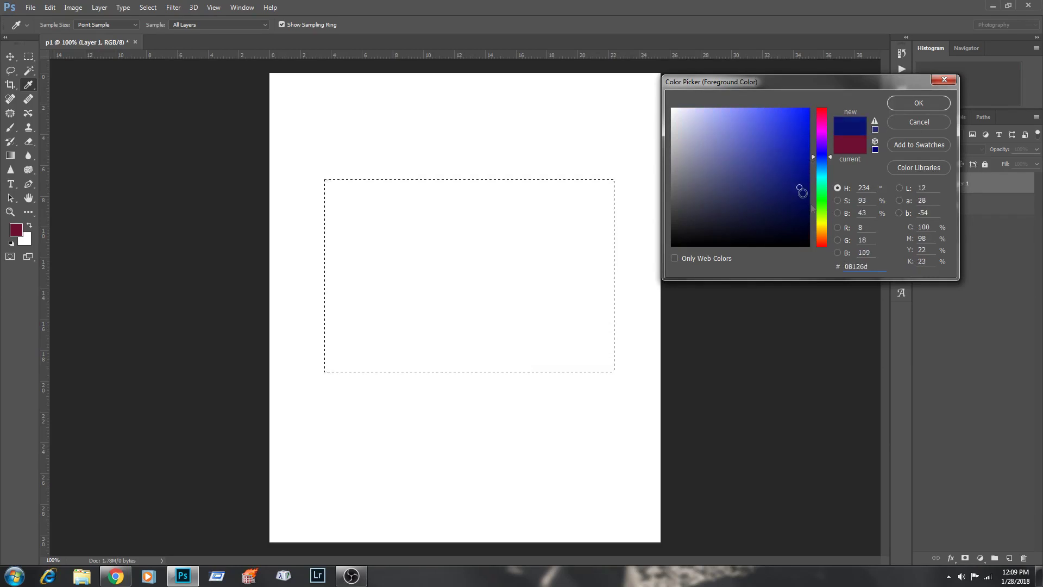
click(820, 221)
drag(820, 220, 816, 93)
click(807, 109)
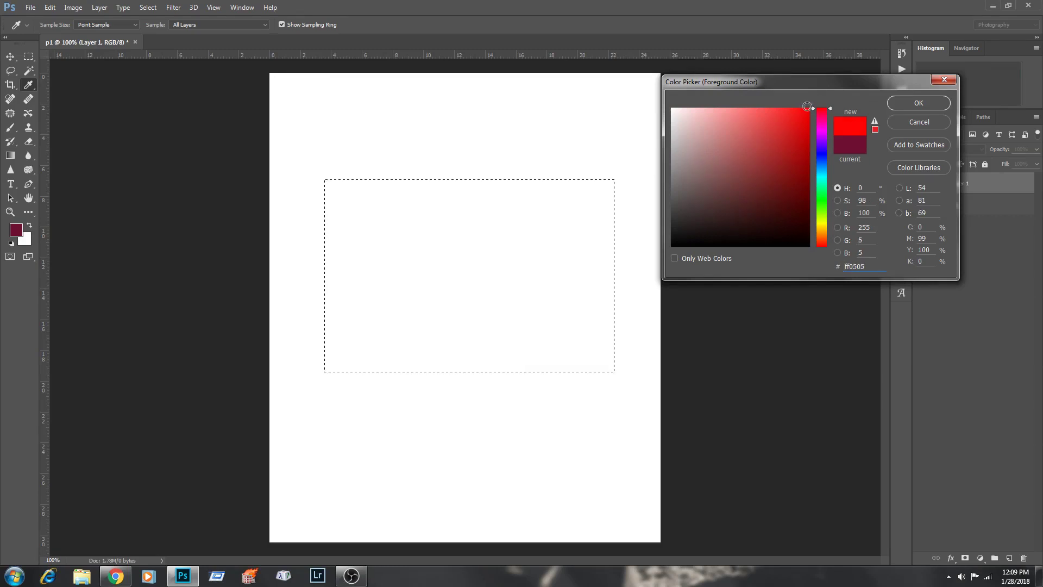
click(919, 103)
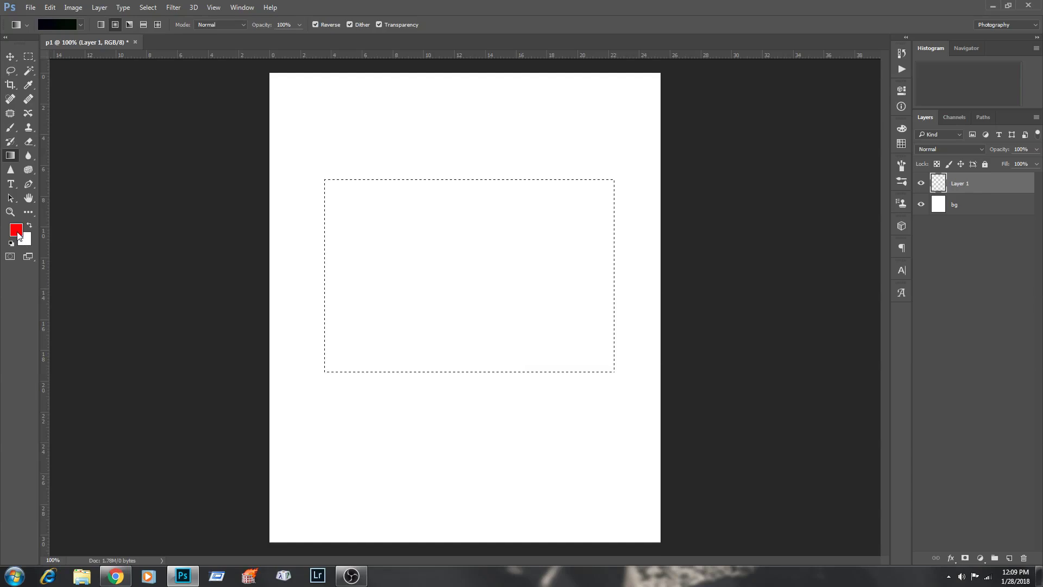
click(9, 56)
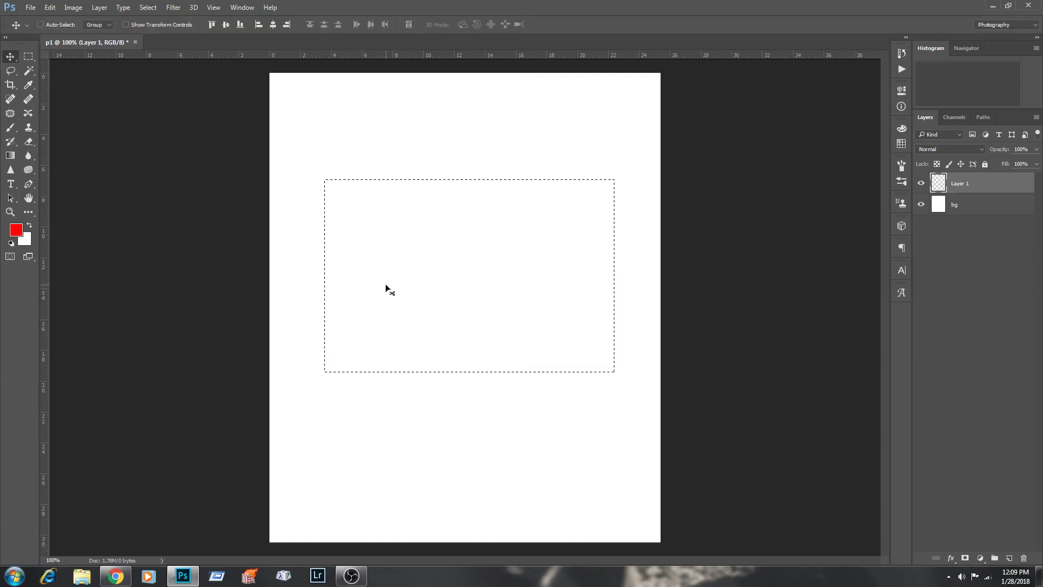
Fill the rectangular selection on Layer 1 with the red foreground colour at 100% opacity via Edit > Fill.
click(33, 131)
click(50, 7)
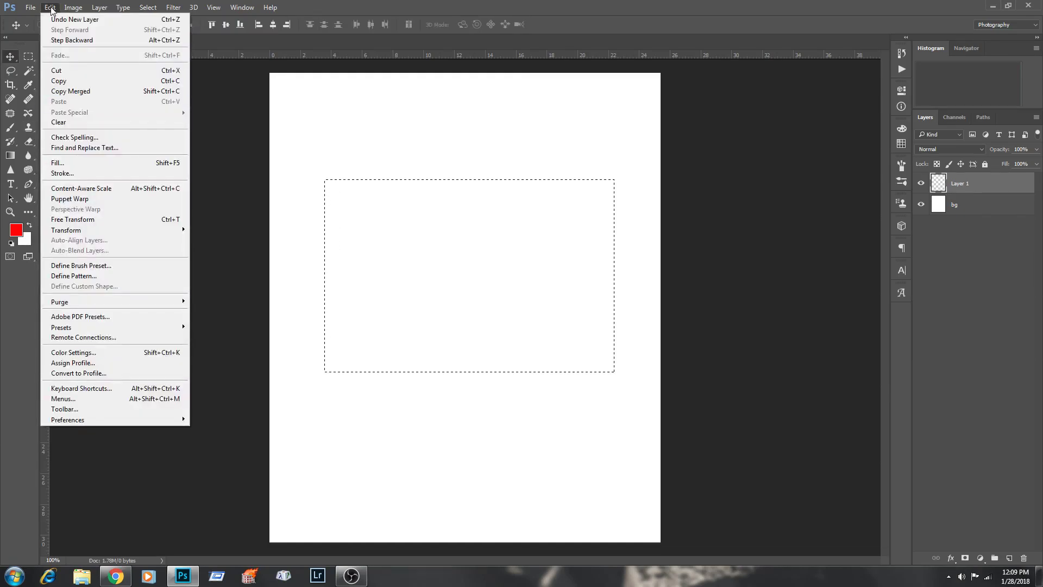
click(73, 163)
drag(501, 149, 694, 177)
click(748, 194)
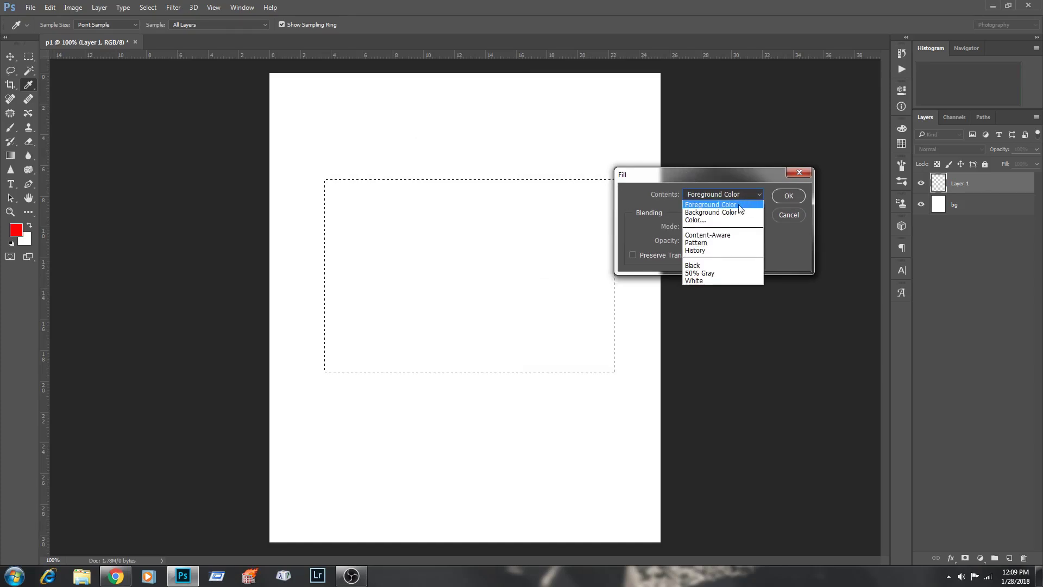
click(739, 204)
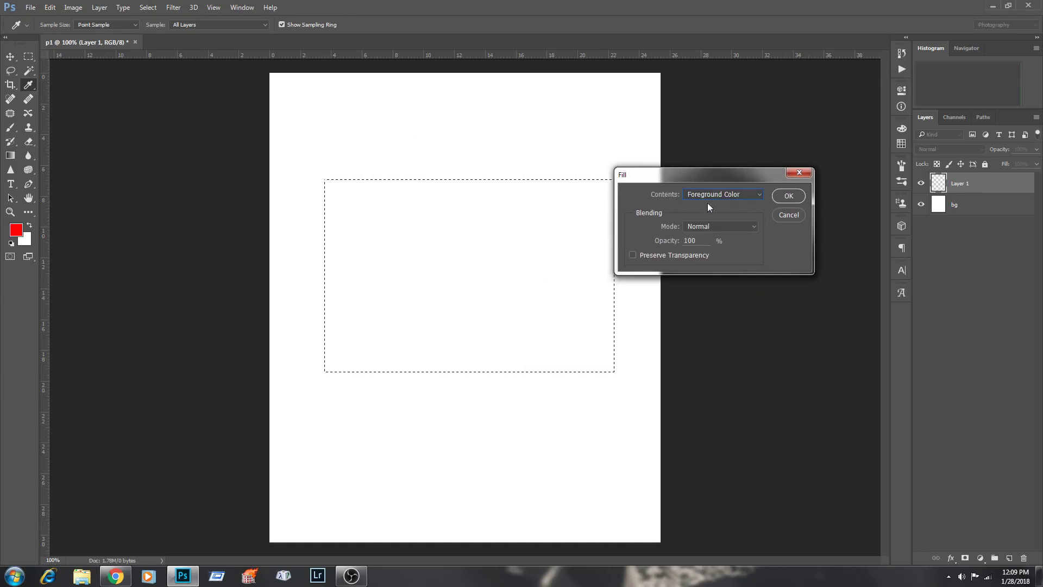
click(786, 197)
key(v)
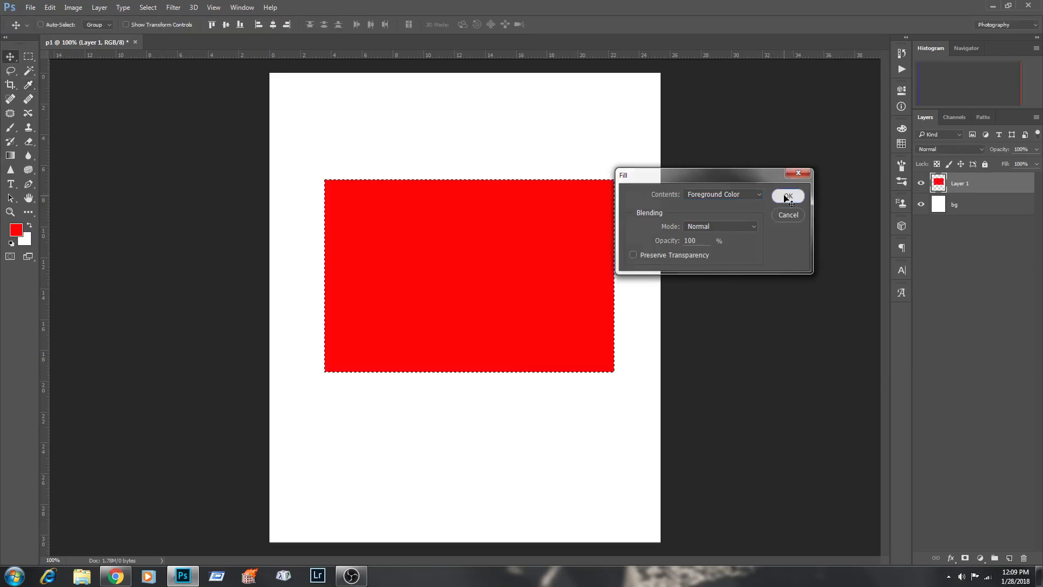